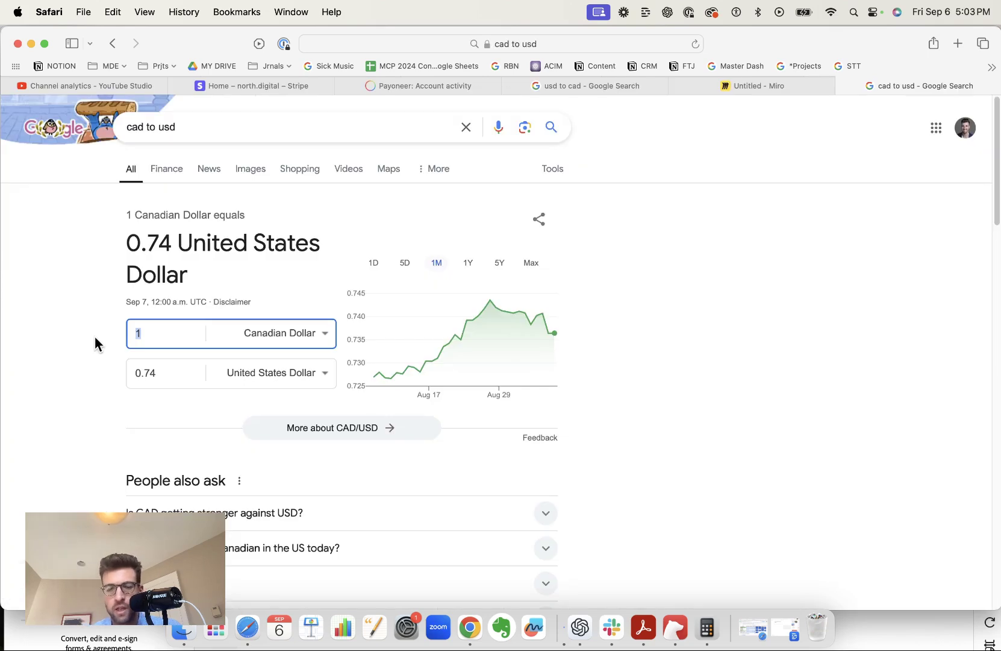
Convert 70000 Canadian dollars to US dollars and highlight the converted amount.
text(70000)
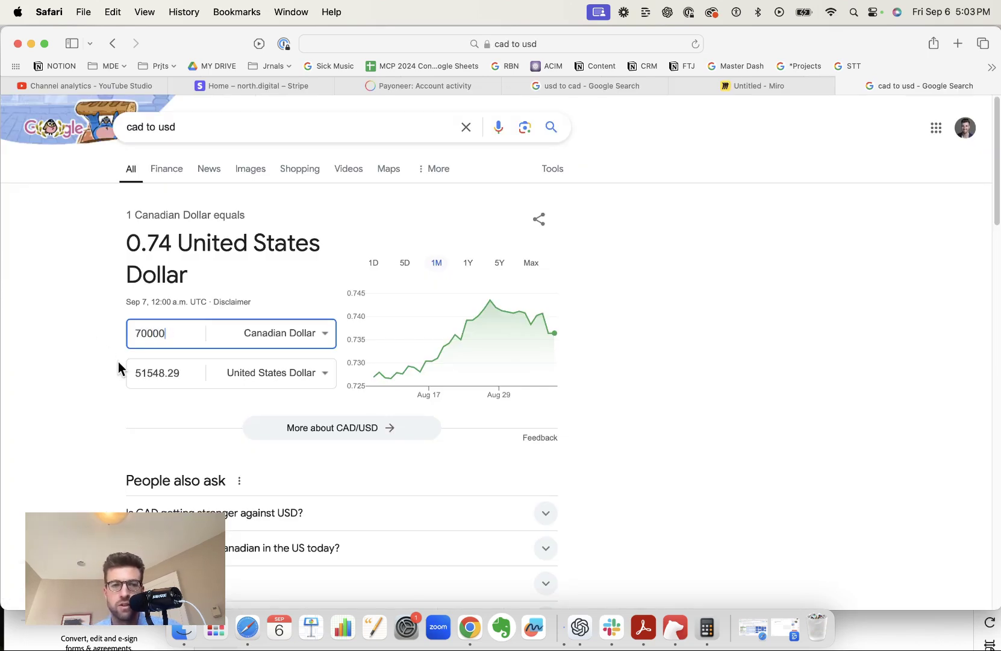
drag(139, 373, 191, 373)
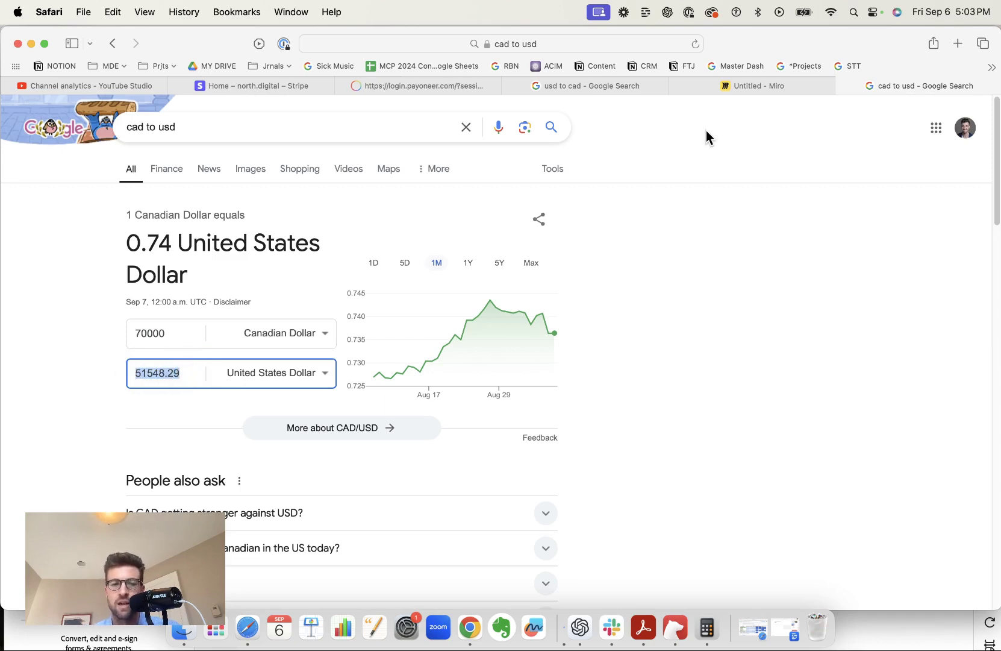
On the Miro board, sketch a pie chart under "By source:" with a roughly quarter-size slice and an arrow pointing into the larger portion.
mouse_move(739, 88)
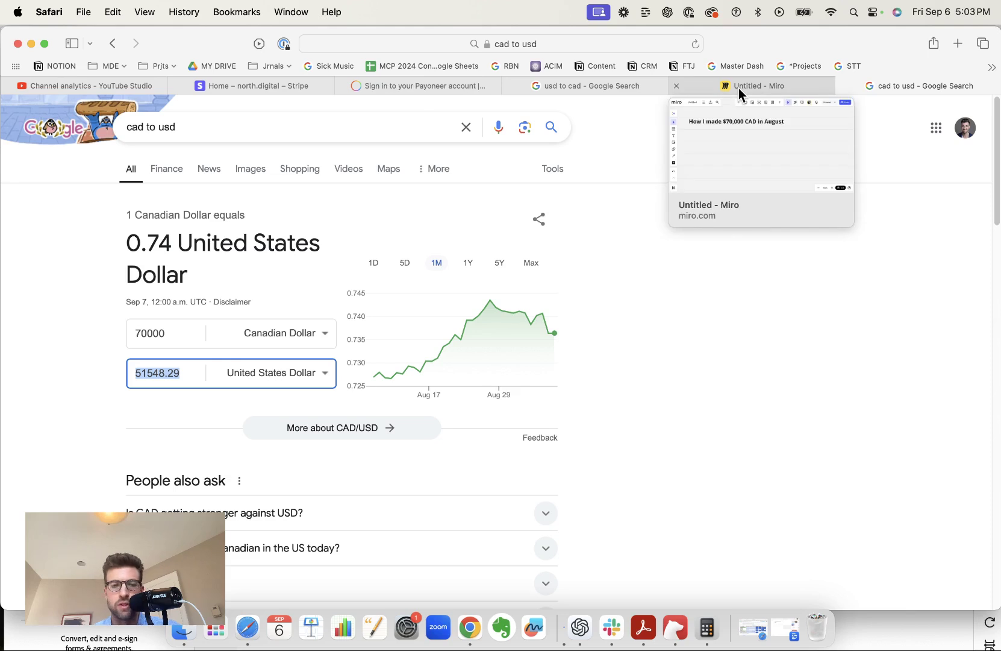
click(738, 87)
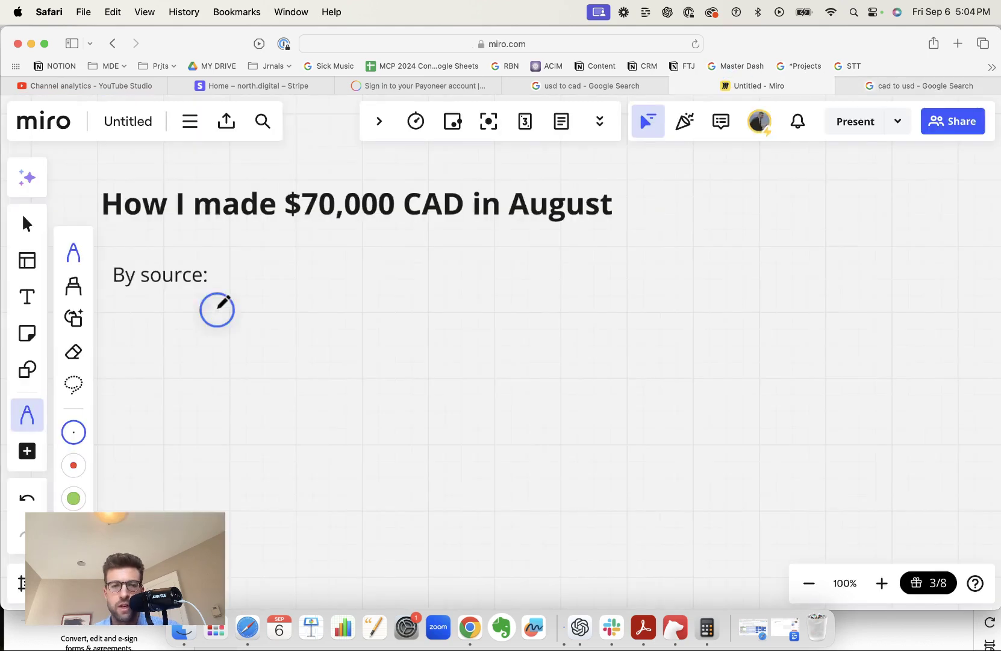
mouse_move(217, 309)
mouse_down()
mouse_move(176, 311)
mouse_move(127, 393)
mouse_move(197, 485)
mouse_move(311, 456)
mouse_move(301, 338)
mouse_move(206, 308)
mouse_up()
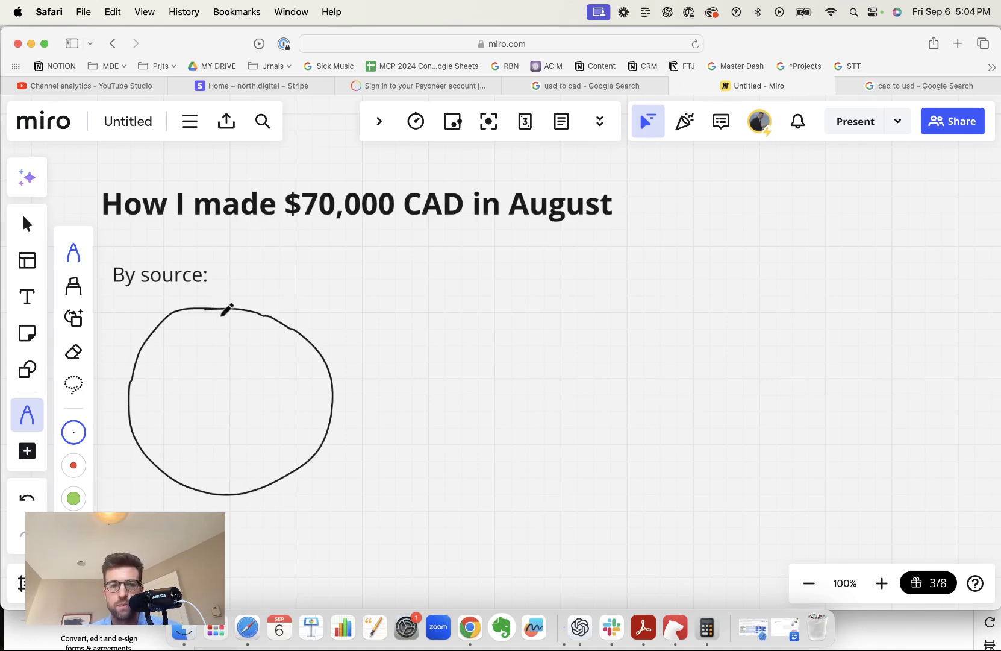
drag(222, 300, 133, 371)
mouse_move(362, 306)
mouse_down()
mouse_move(270, 354)
mouse_move(289, 357)
mouse_up()
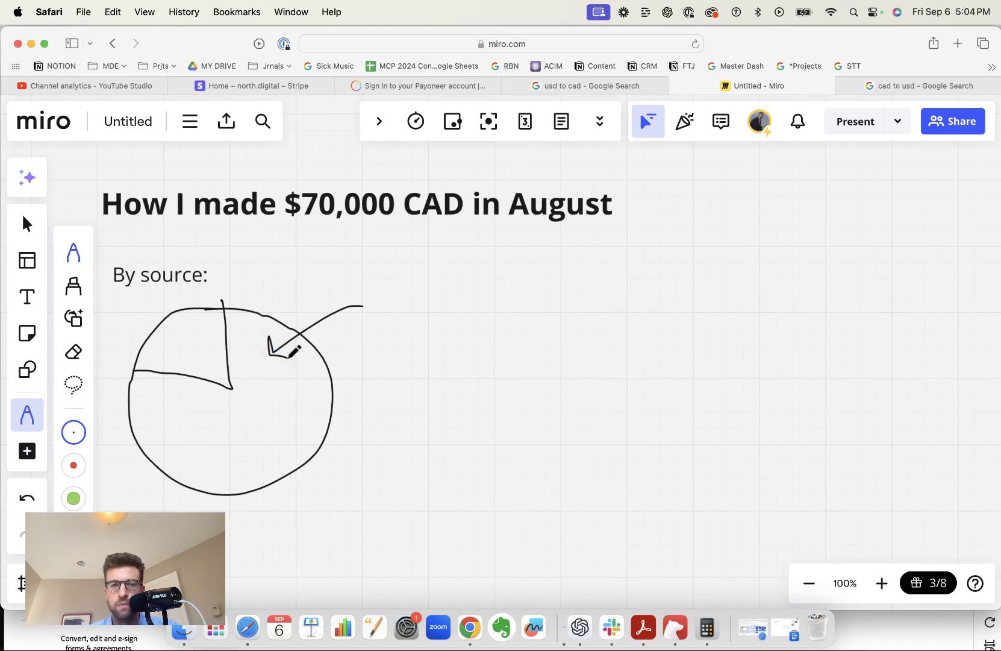
Label the arrow "My agency, North Digital", the large pie portion "$55,000" and the small slice "$15,000".
key(t)
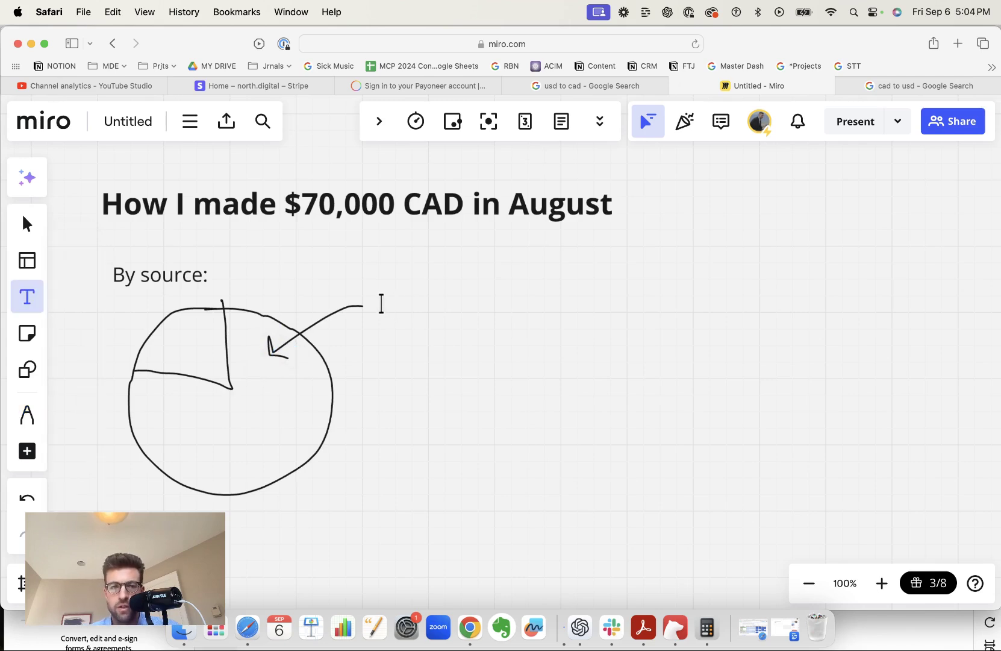
click(380, 301)
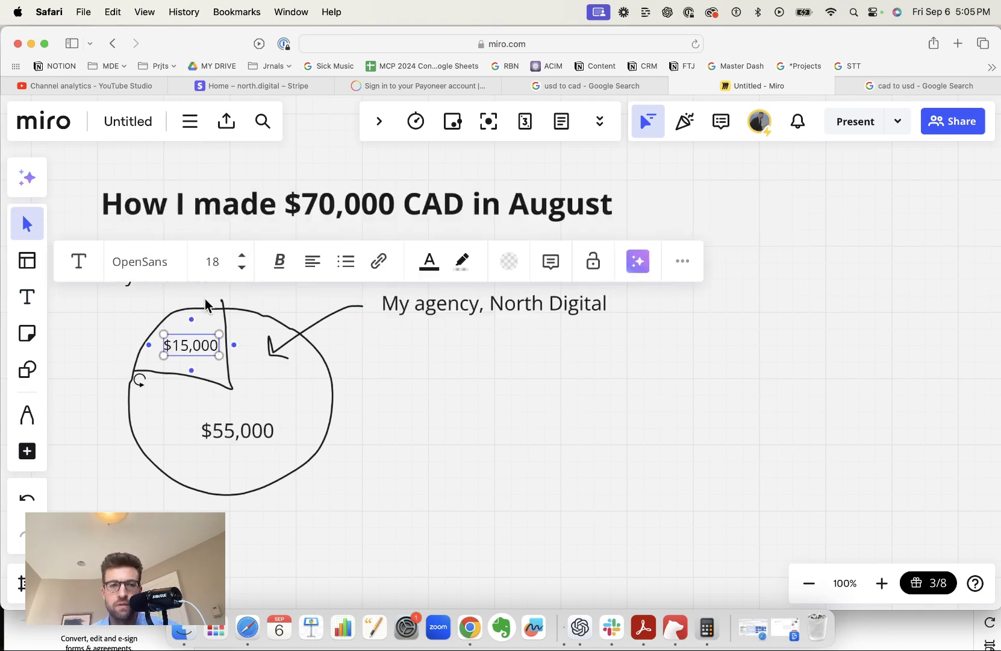
click(206, 297)
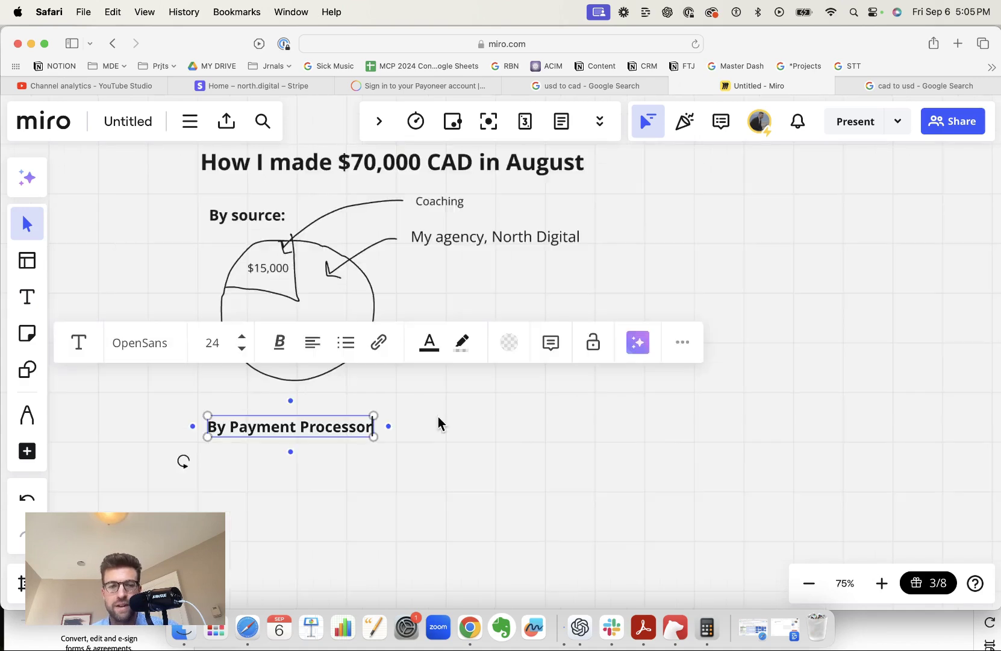
Add the text "Stripe:" beneath the "By Payment Processor" heading.
click(476, 418)
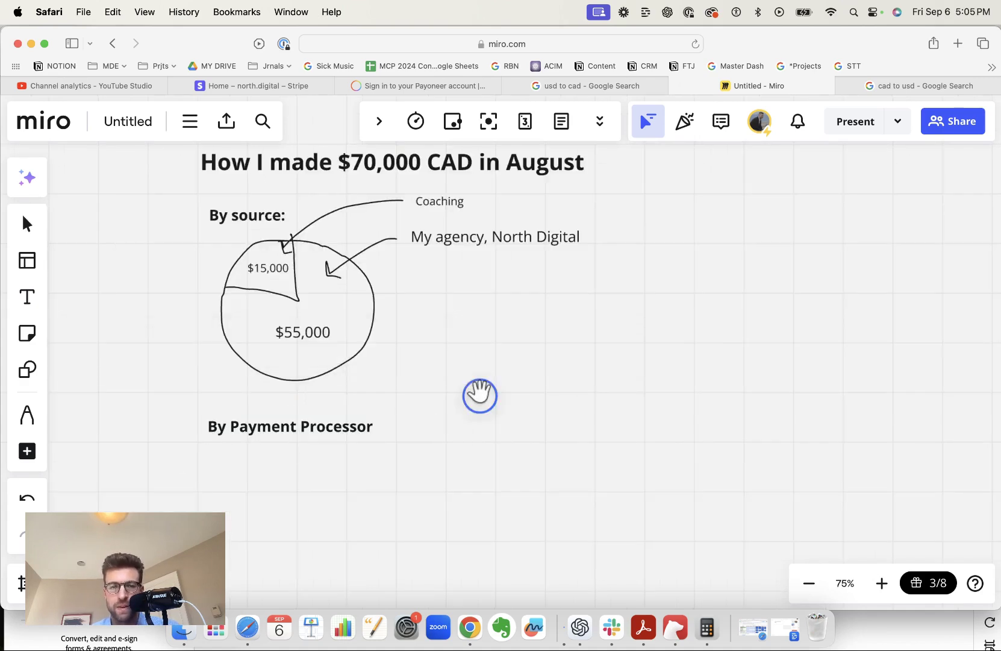
drag(476, 396, 487, 317)
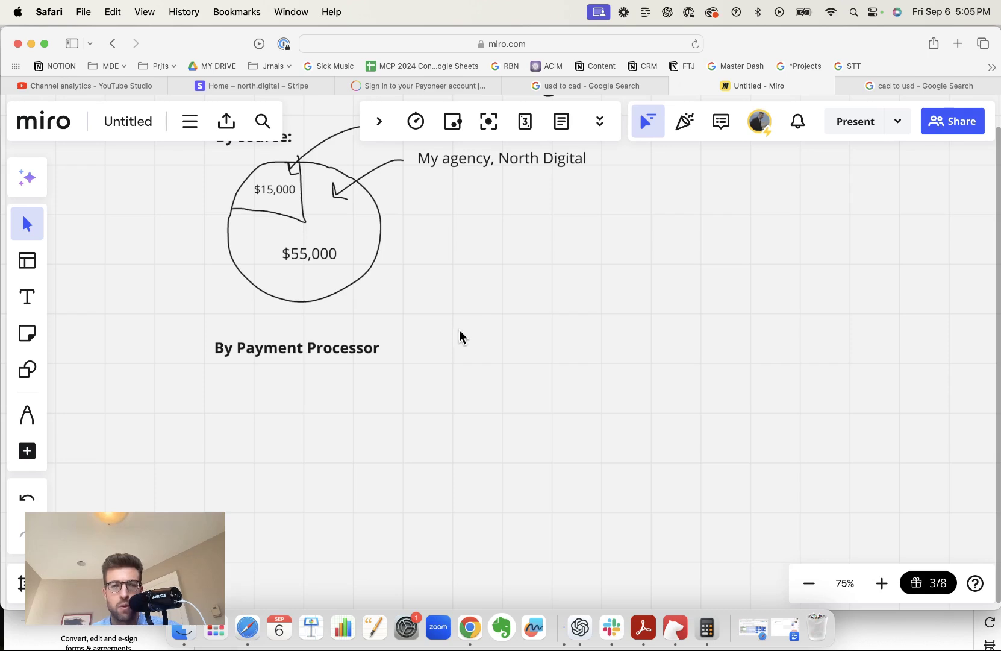
double_click(241, 399)
text(Stripe:)
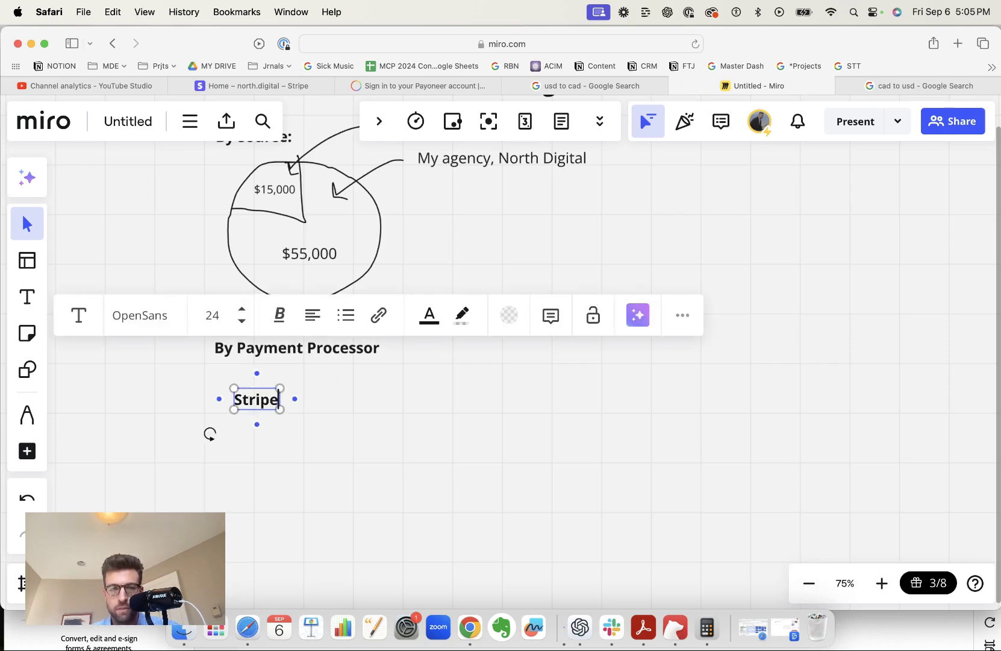
click(411, 424)
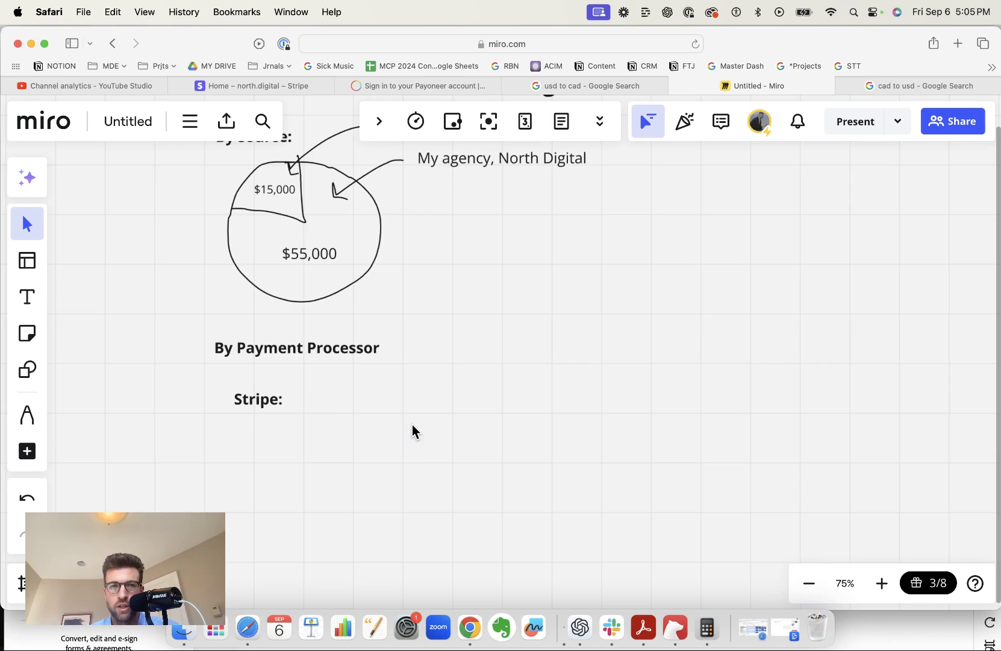
In the Stripe dashboard, set the overview date range to 08/01/2024–08/31/2024 and highlight the gross volume.
click(324, 88)
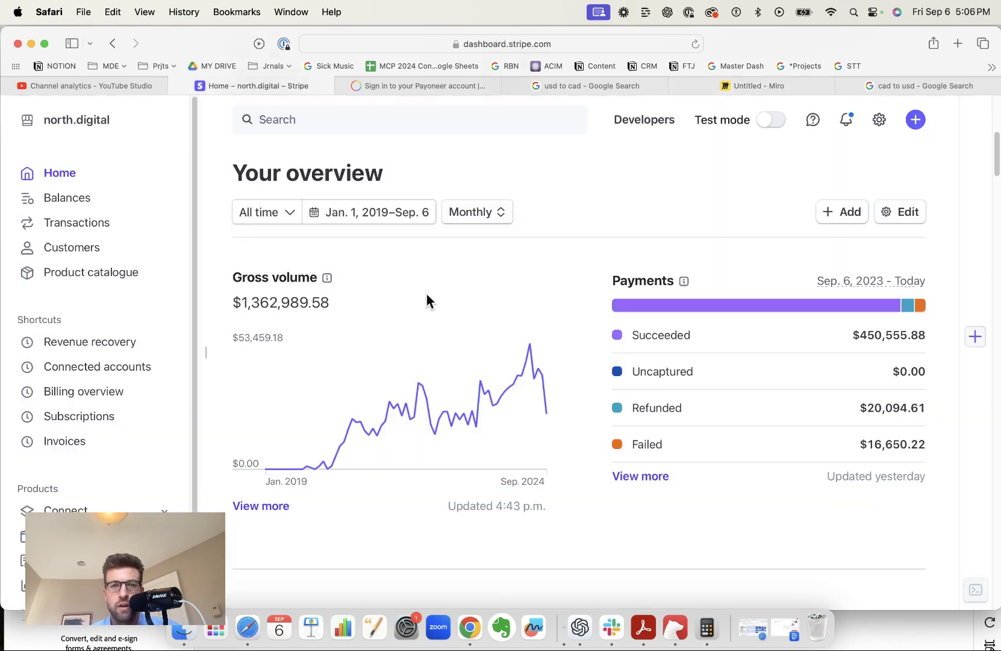
click(365, 217)
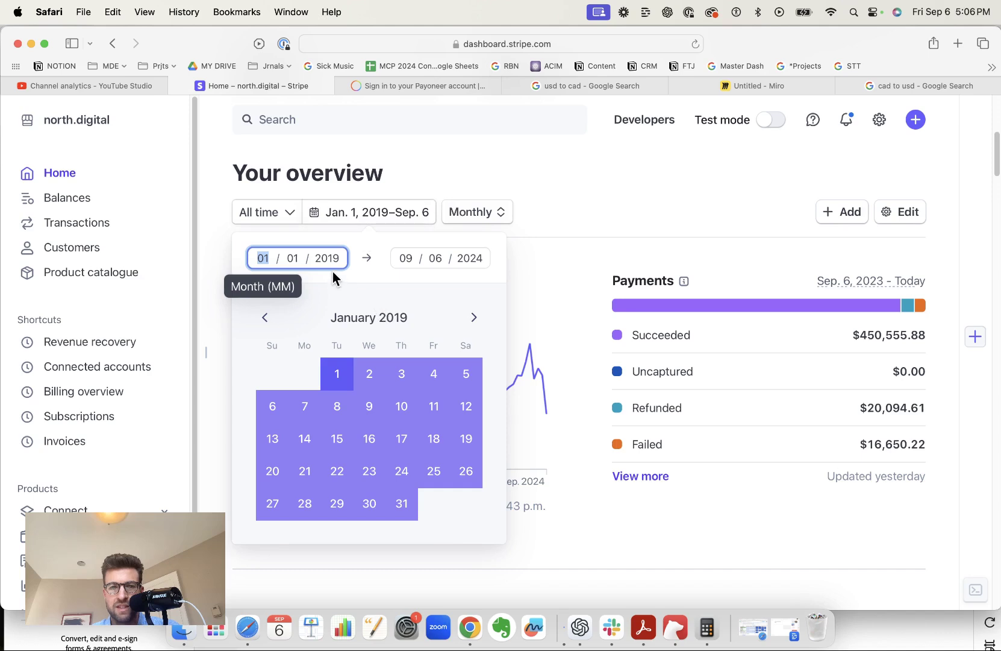
text(080120240831)
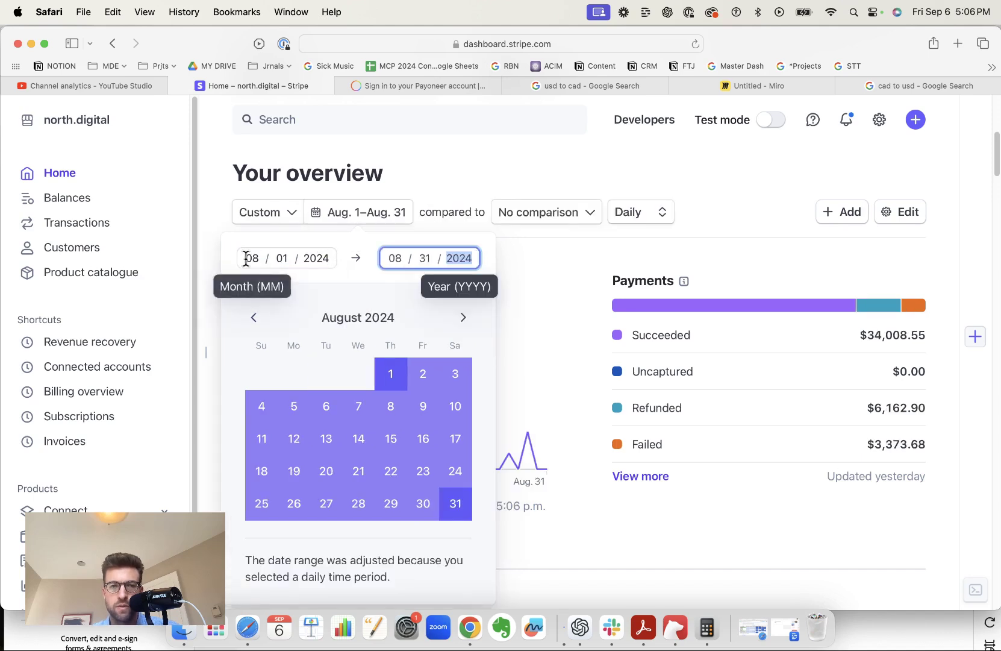
key(Return)
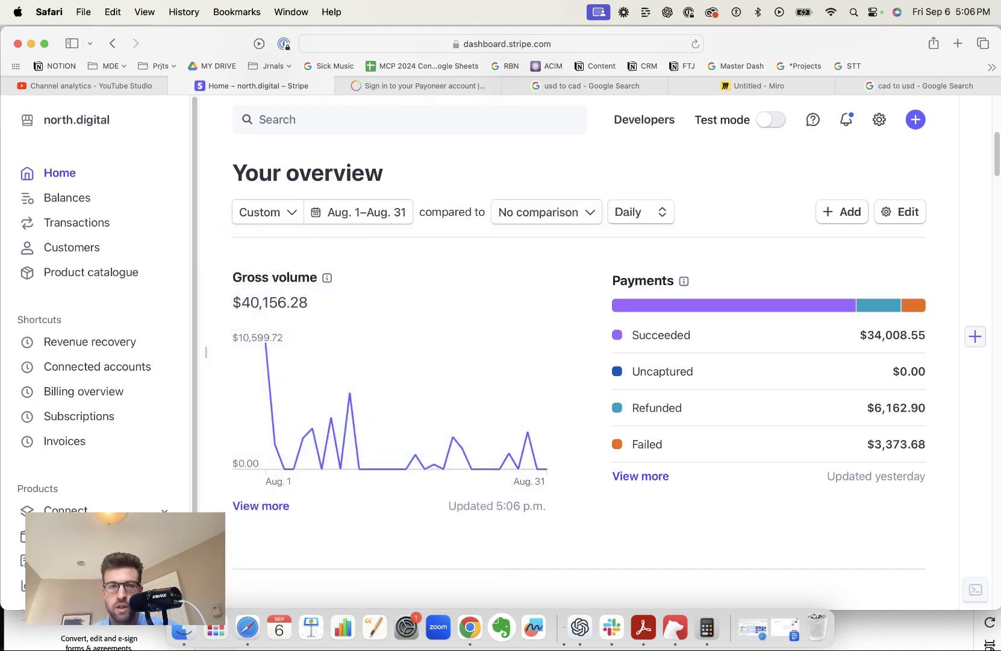
drag(232, 303, 311, 302)
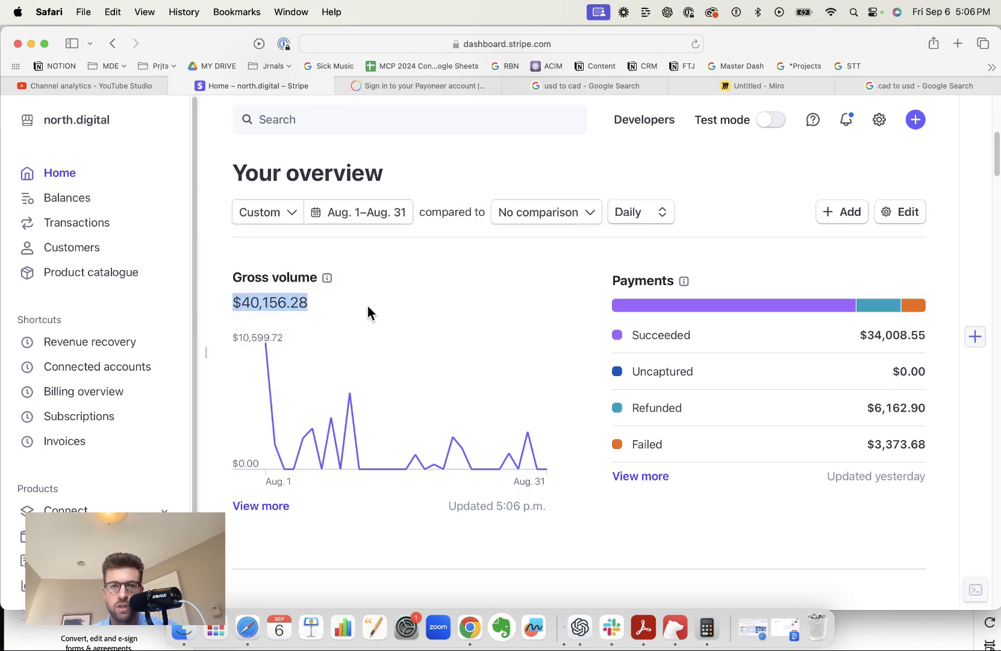
Back on the Miro board, complete the Stripe entry with "$40,000" and add a "Payoneer:" line below it.
text(Pay)
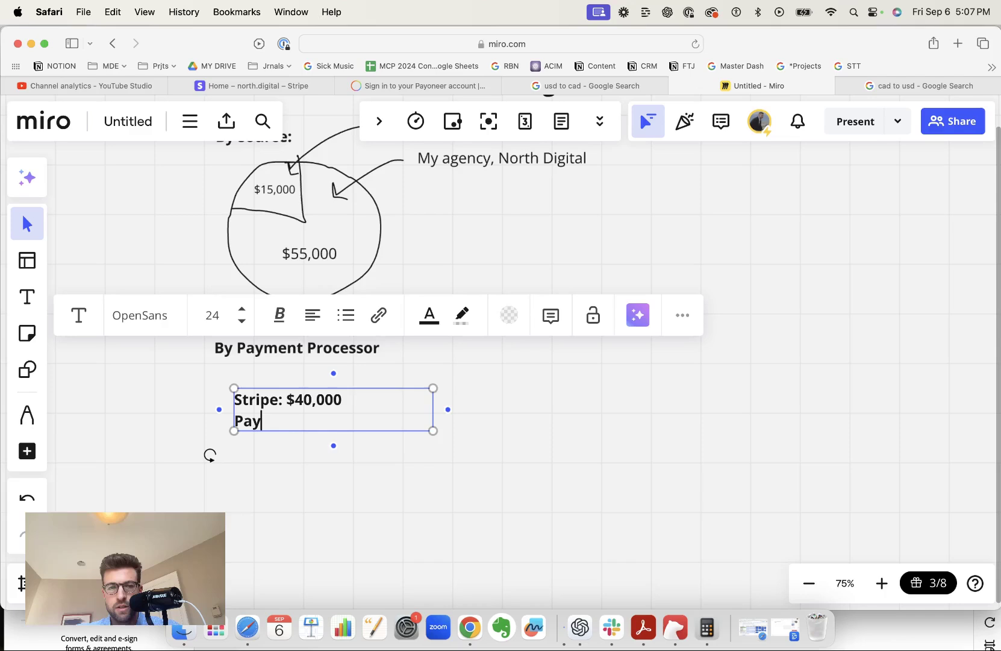
text(oneer:)
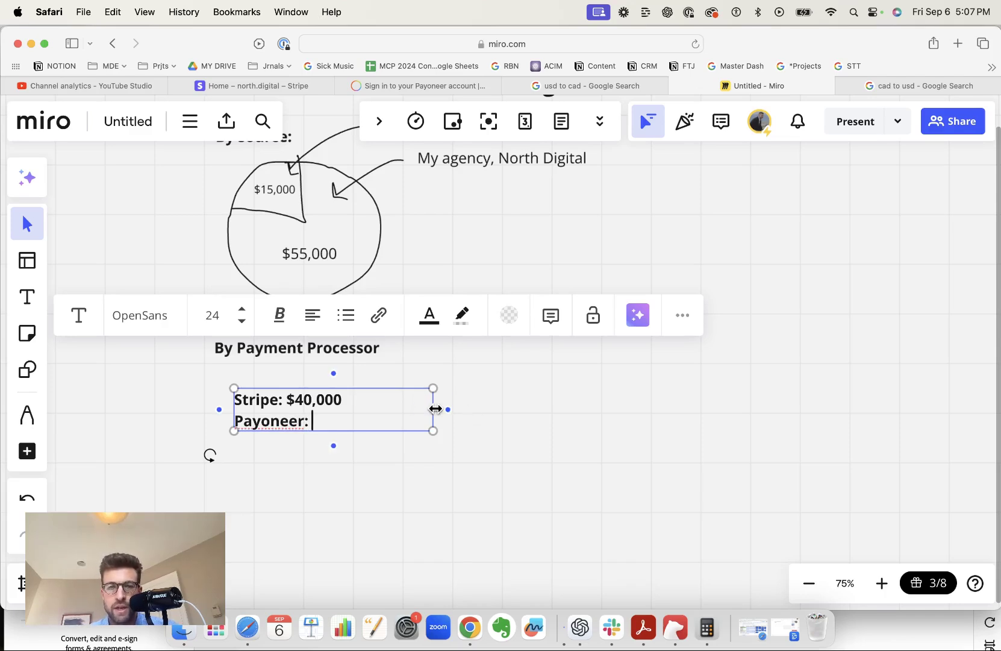
drag(446, 409, 483, 410)
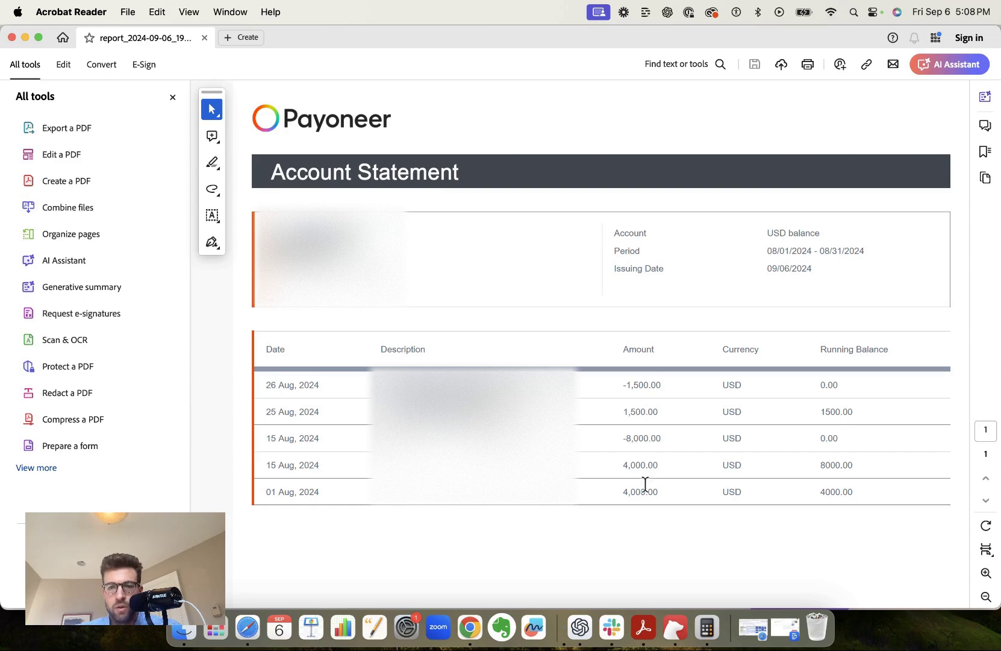
Examine the deposit and withdrawal amounts in the August Payoneer account statement.
drag(625, 494, 664, 467)
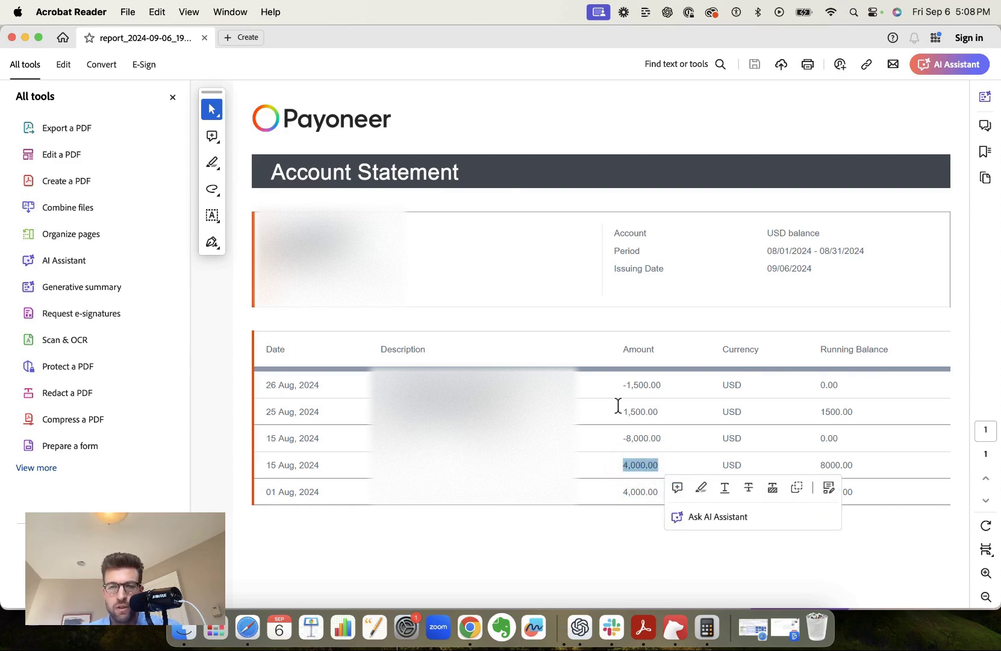
drag(620, 408, 661, 439)
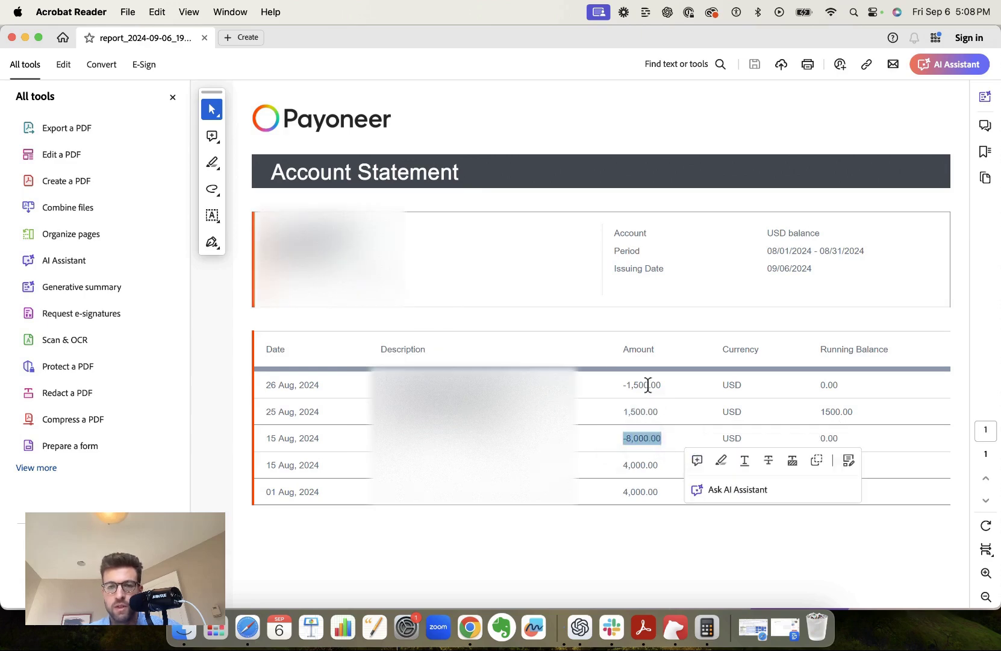
drag(663, 382, 600, 379)
Switch to the browser's currency converter, convert 9500 US dollars to Canadian dollars and highlight the converted amount.
key(super+Tab)
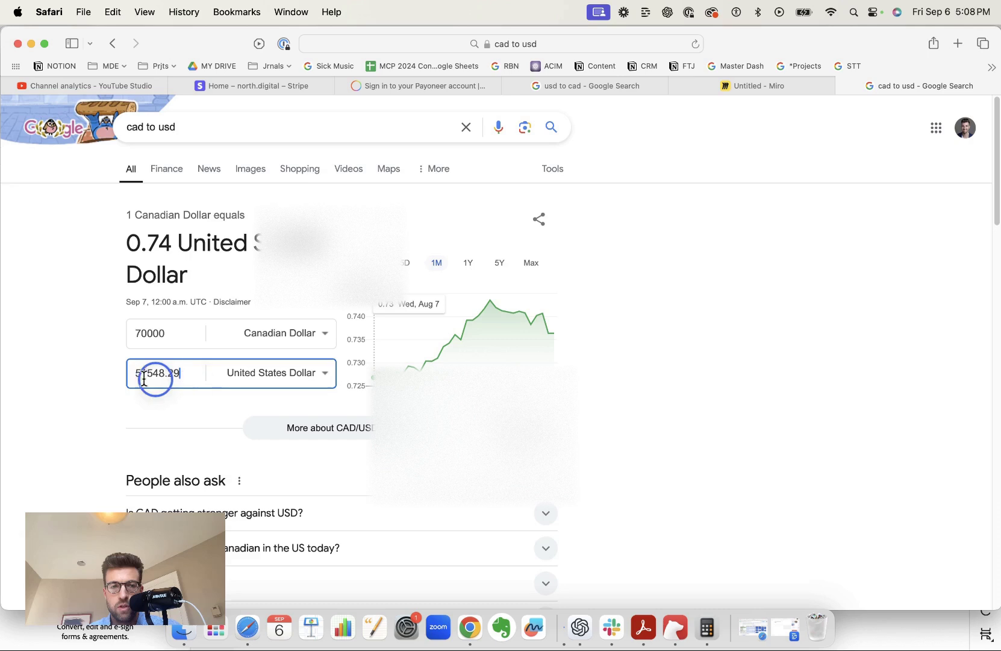
double_click(126, 373)
text(9500)
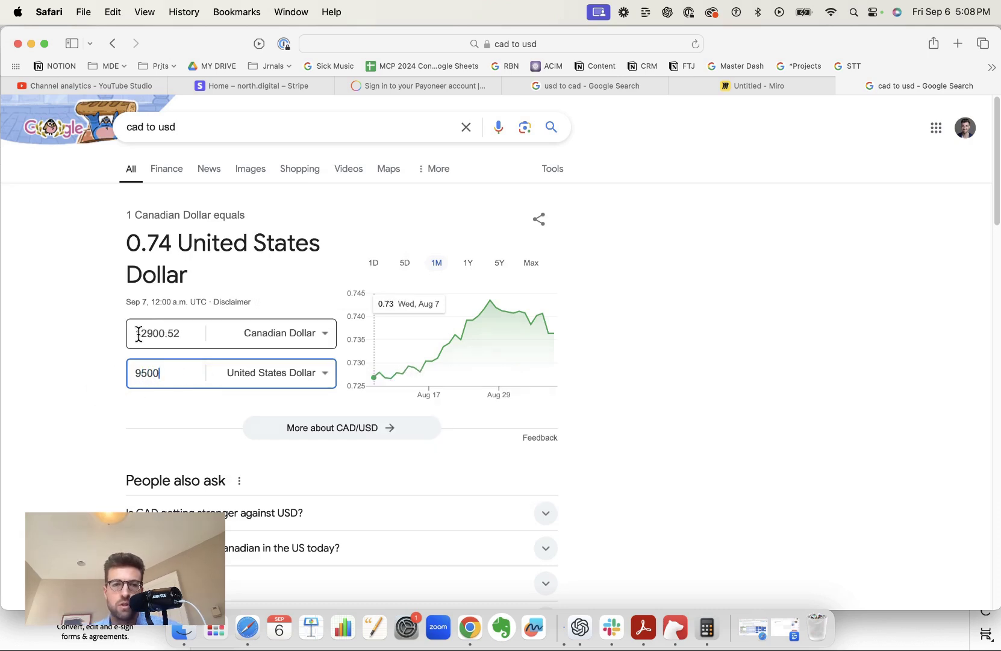
drag(139, 334, 175, 334)
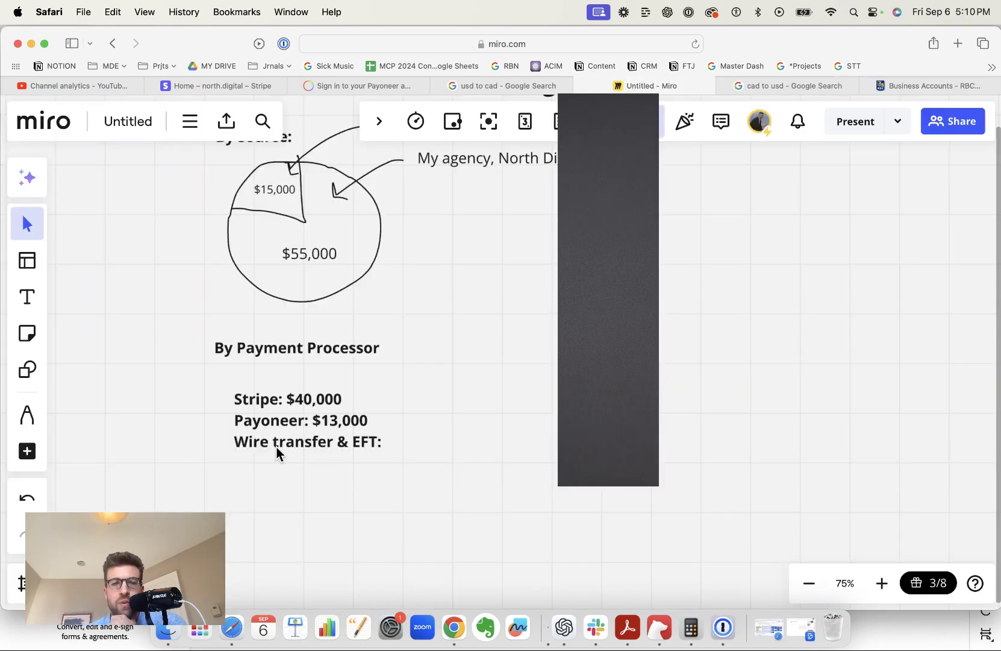
Open the bank's business account page and highlight the Aug 26, 2024 LOOP CARD deposit amount.
click(880, 96)
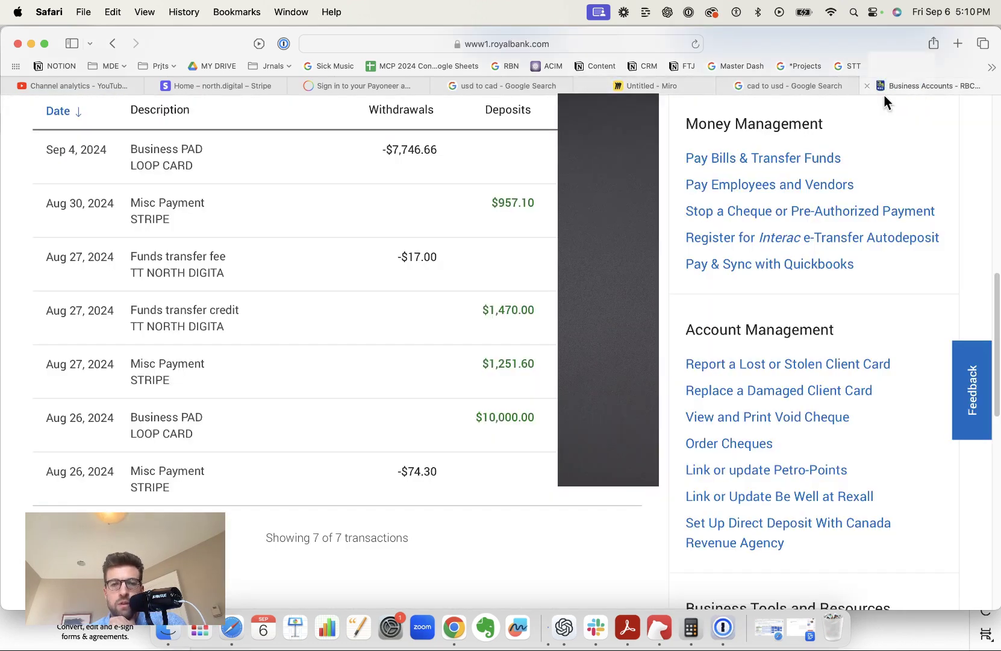
drag(496, 407, 557, 416)
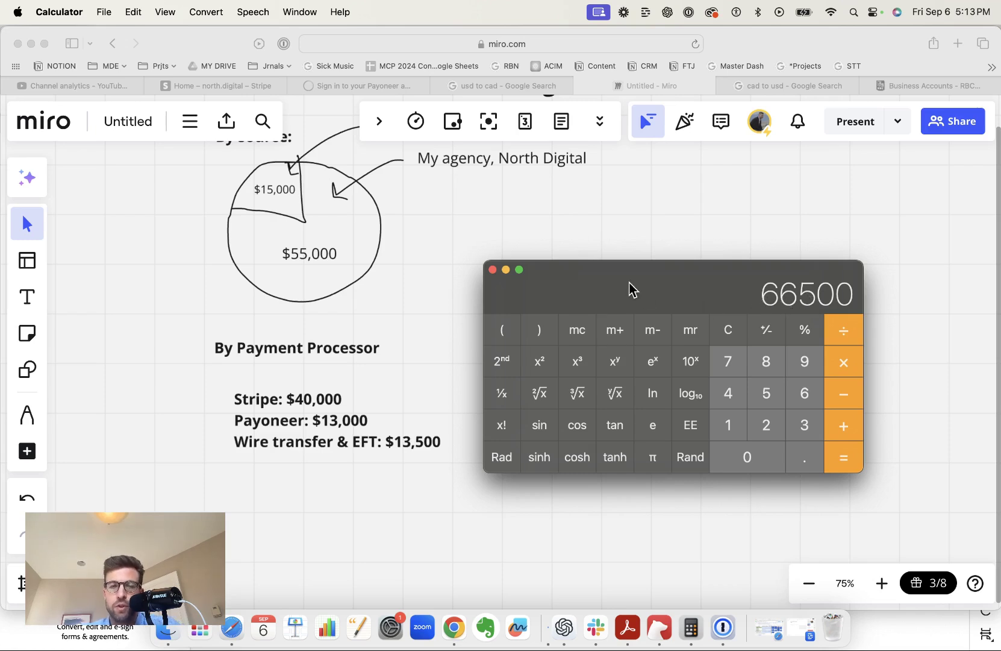
On the Miro board, draw a long arrow from "My agency, North Digital" to the area below the "New Revenue" heading.
click(412, 424)
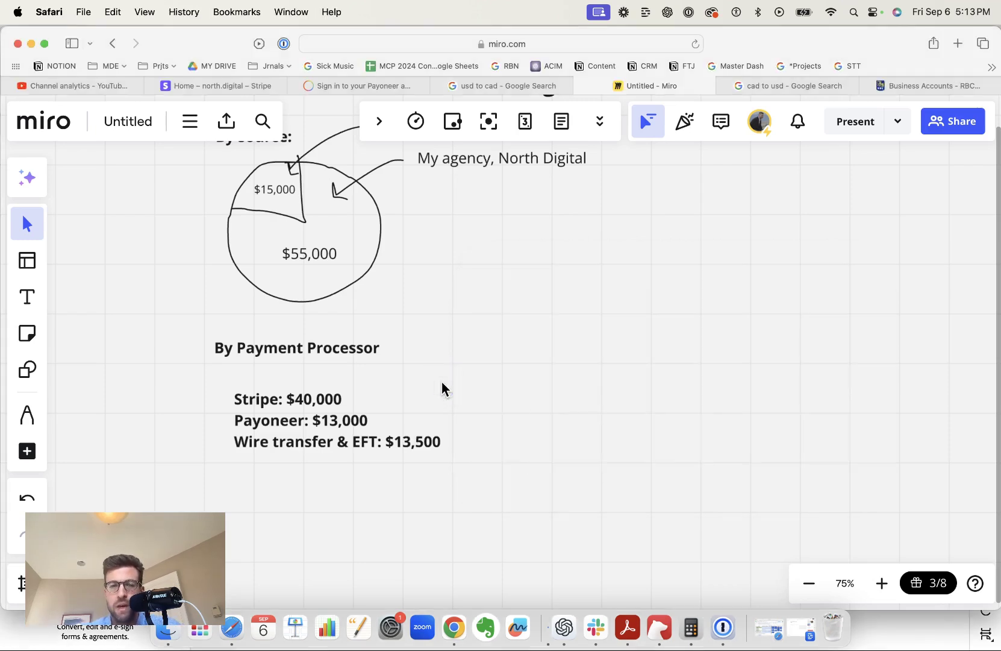
scroll(508, 440, down, 3)
scroll(554, 362, up, 6)
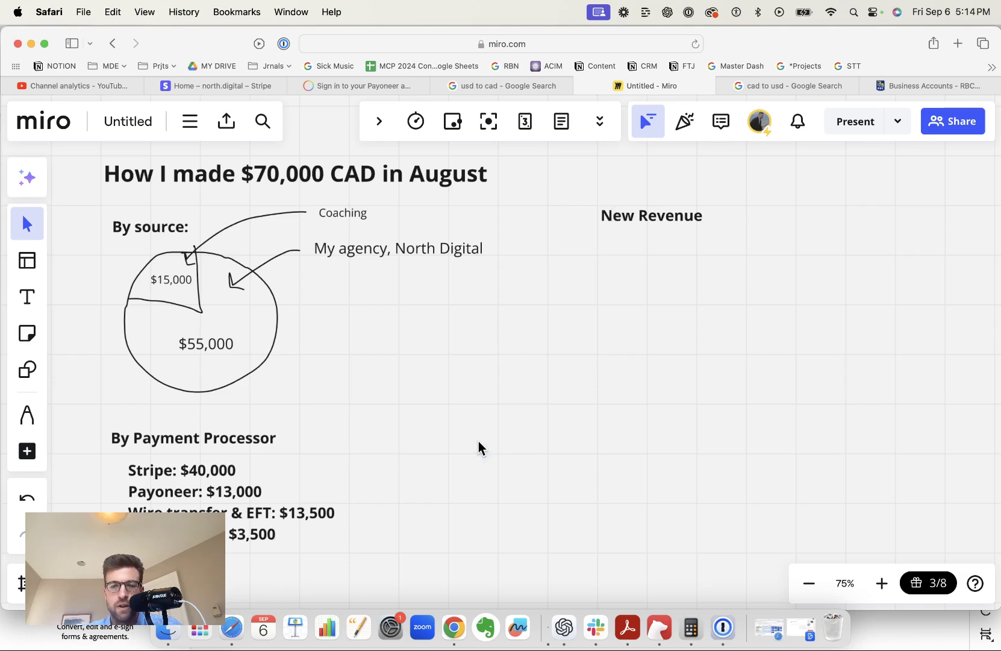
key(p)
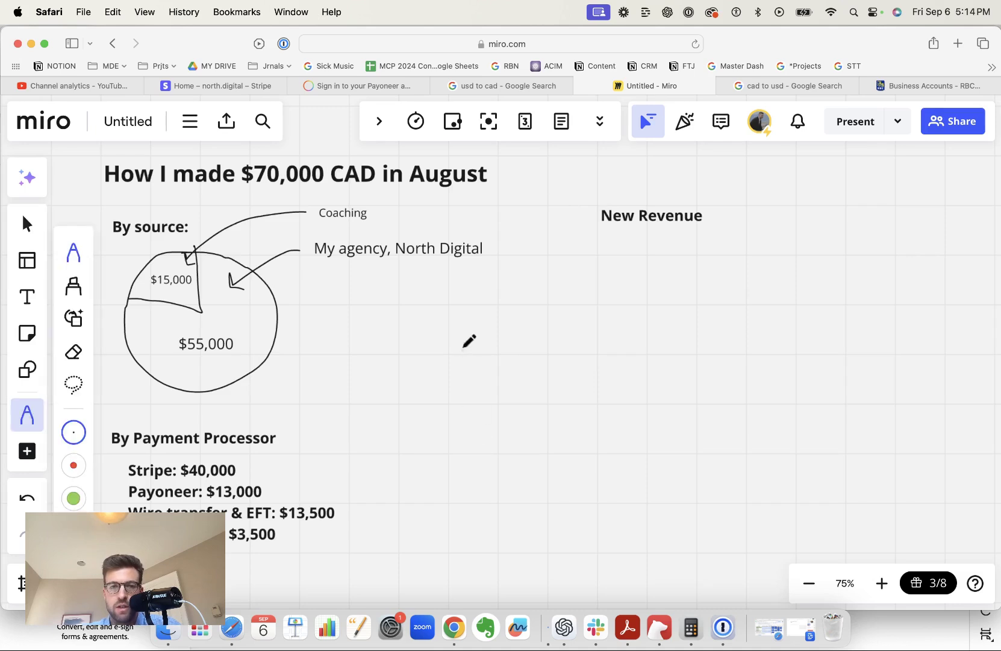
mouse_move(384, 265)
mouse_down()
mouse_move(592, 259)
mouse_move(603, 244)
mouse_move(592, 290)
mouse_up()
Add a text note under "New Revenue" reading "2 new clients:" with the bullet "$3k of new revenue / month".
key(t)
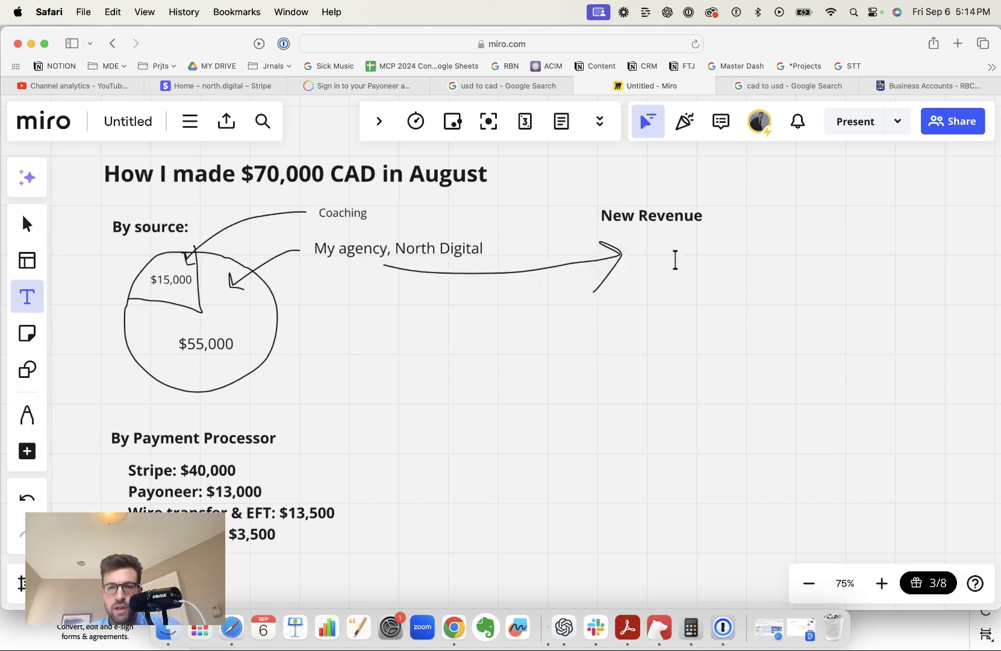
click(675, 259)
text(2 new clients:)
key(Return)
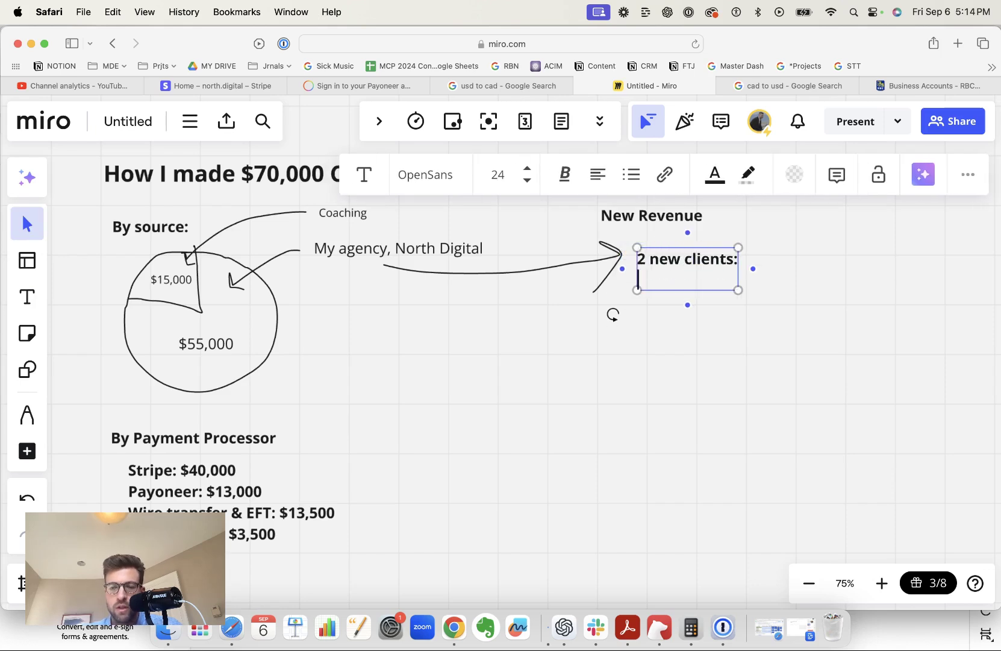
text($)
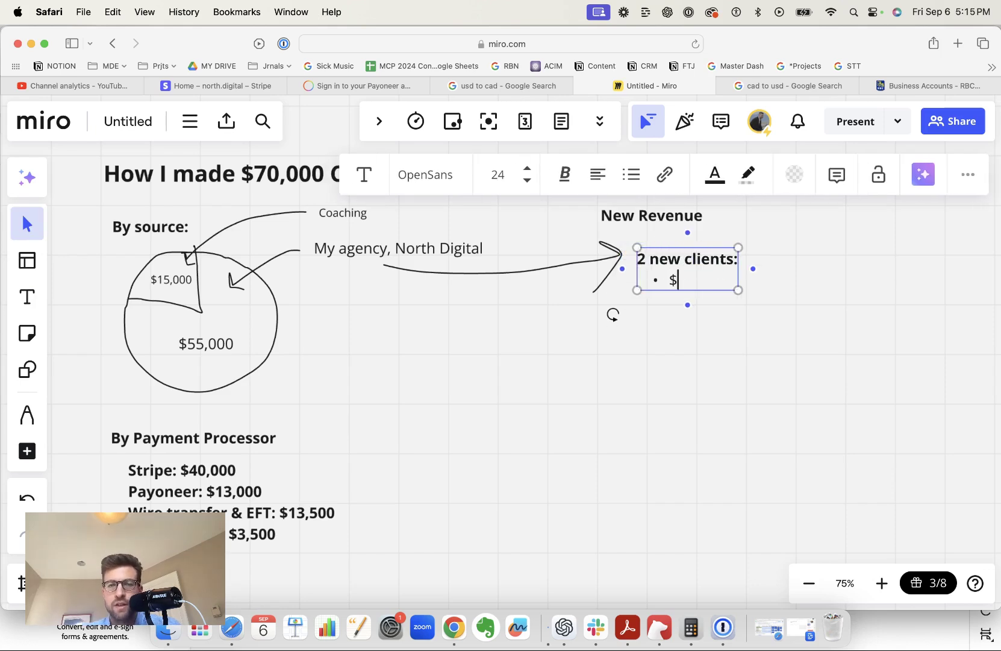
text(3k)
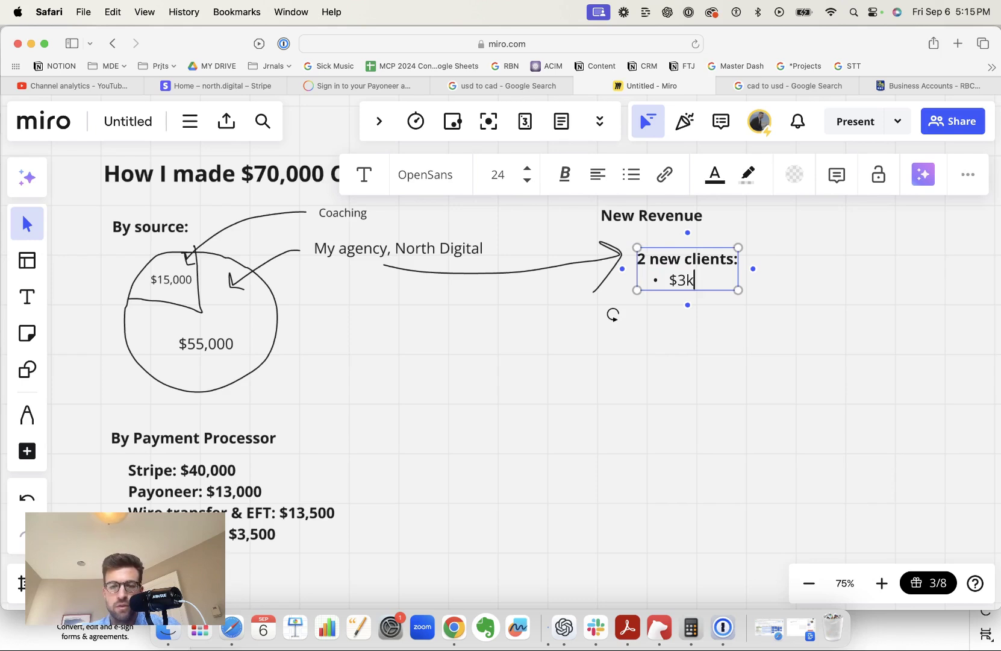
text( of new revenue / month)
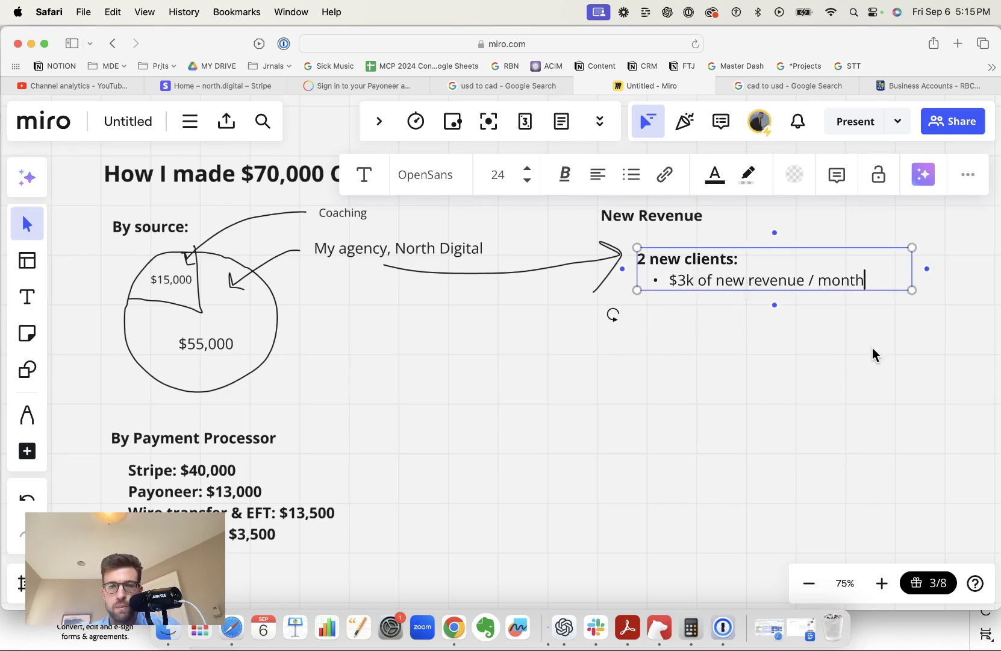
click(872, 351)
Draw a long arrow from "Coaching" to the area below the new clients note and label its end "new revenue (from prior YT videos)".
key(p)
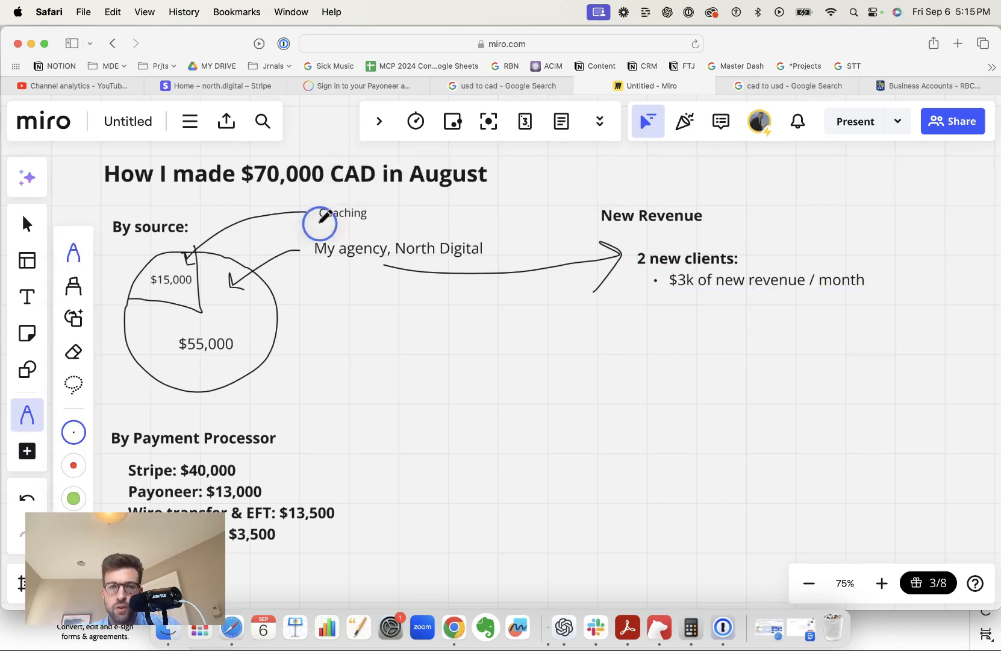
mouse_move(319, 220)
mouse_down()
mouse_move(304, 268)
mouse_move(586, 350)
mouse_move(621, 344)
mouse_move(637, 352)
mouse_move(622, 376)
mouse_up()
key(t)
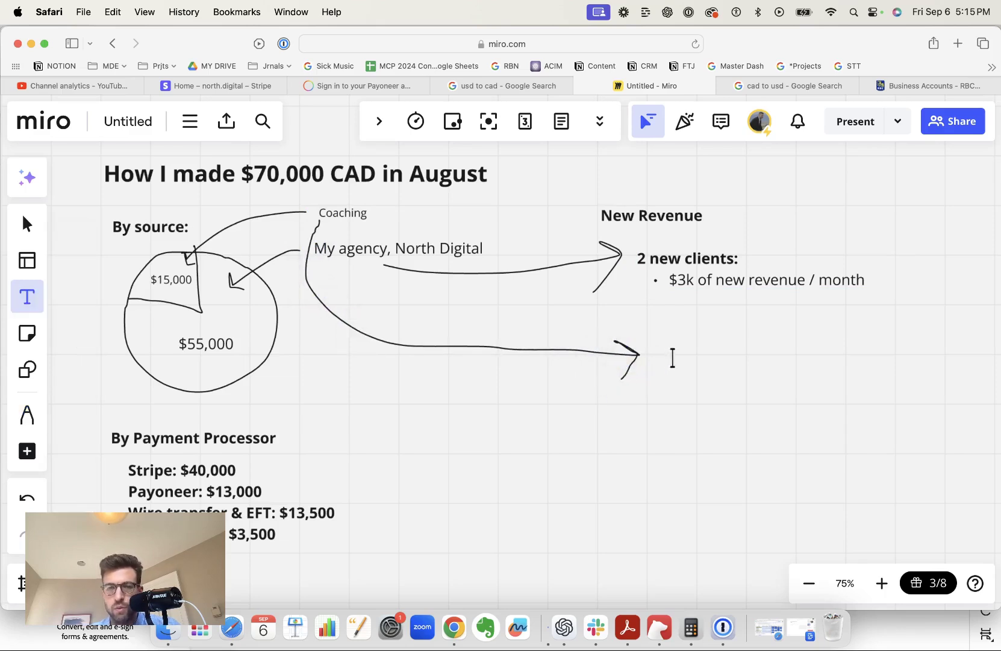
click(659, 360)
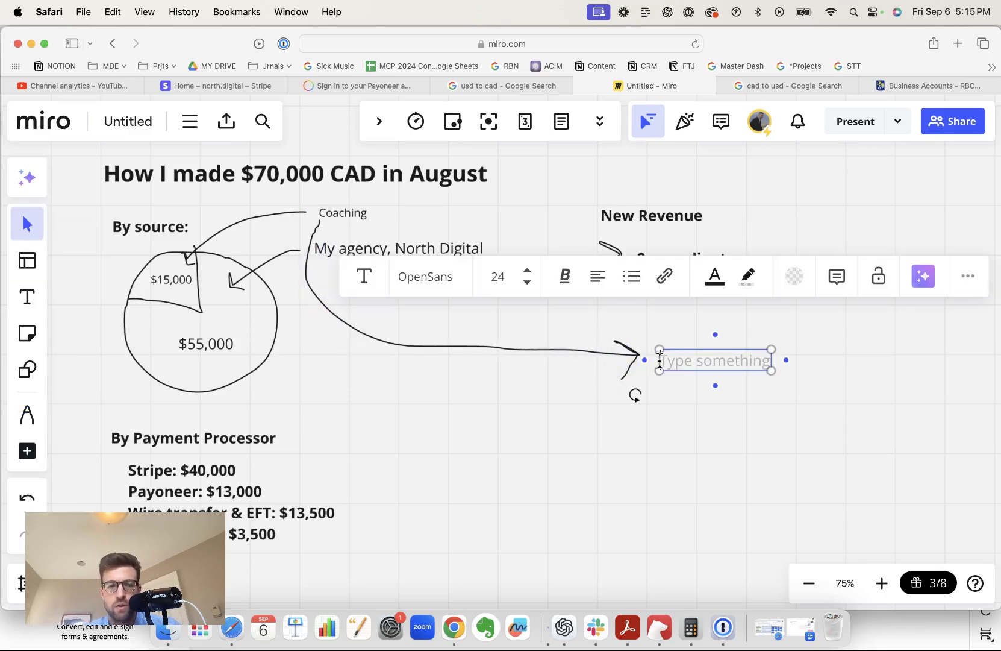
text(new revenue (from)
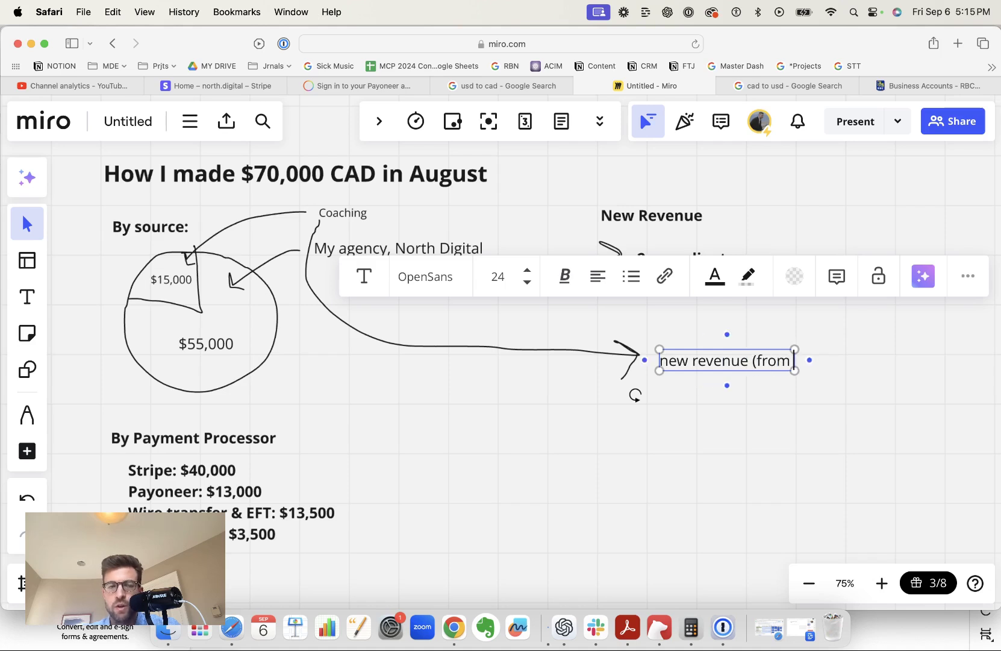
text( prior YT videos))
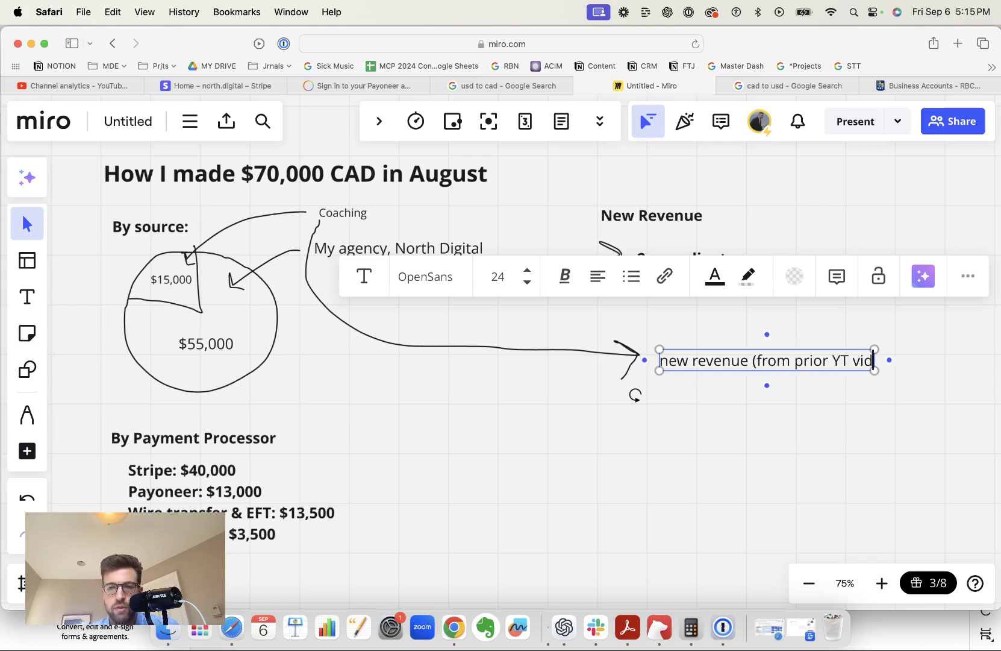
Position the "Traffic sources:" heading below the prior YT videos note and begin a text entry "YouTube" beneath it.
click(657, 439)
drag(657, 438, 659, 436)
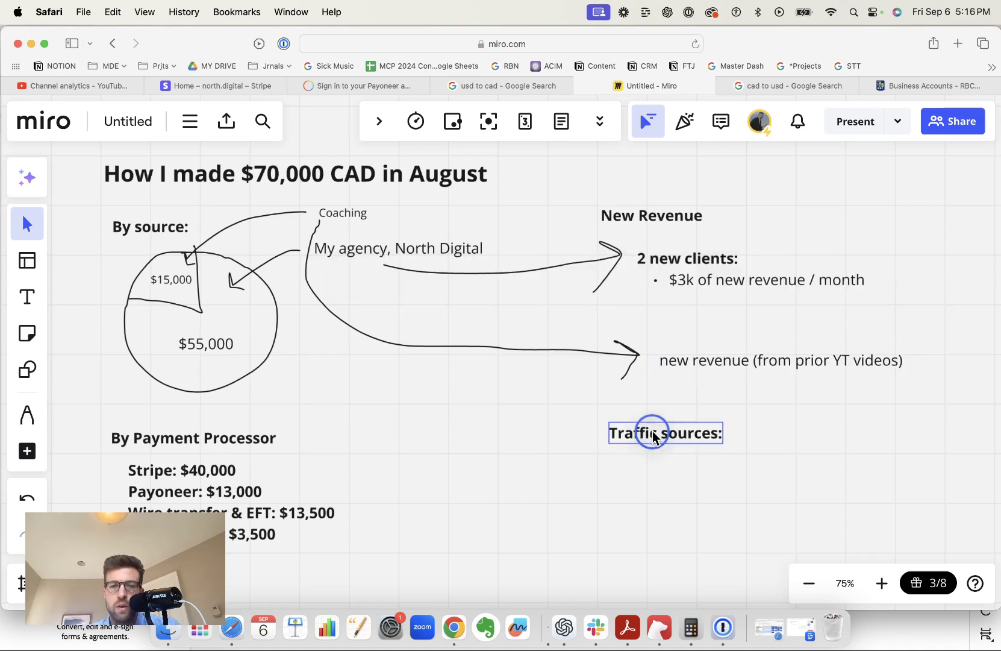
click(644, 485)
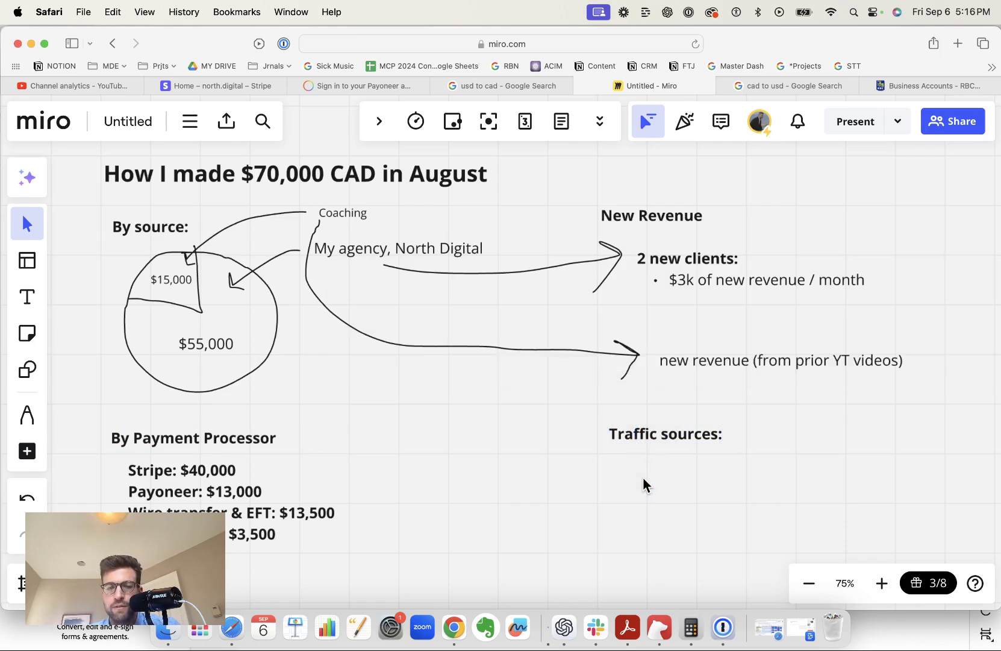
key(t)
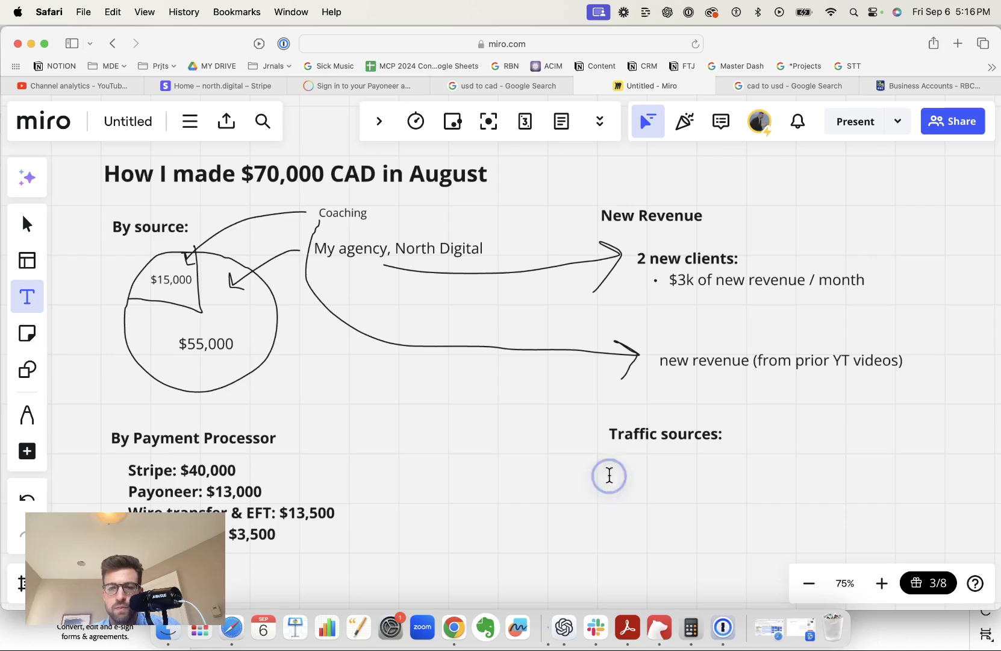
click(608, 473)
text(YouTube)
Check the channel's views in YouTube Studio and complete the traffic list with "(30k views / month)", "Referral partners" and "YouTube (North Digital)".
key(super+1)
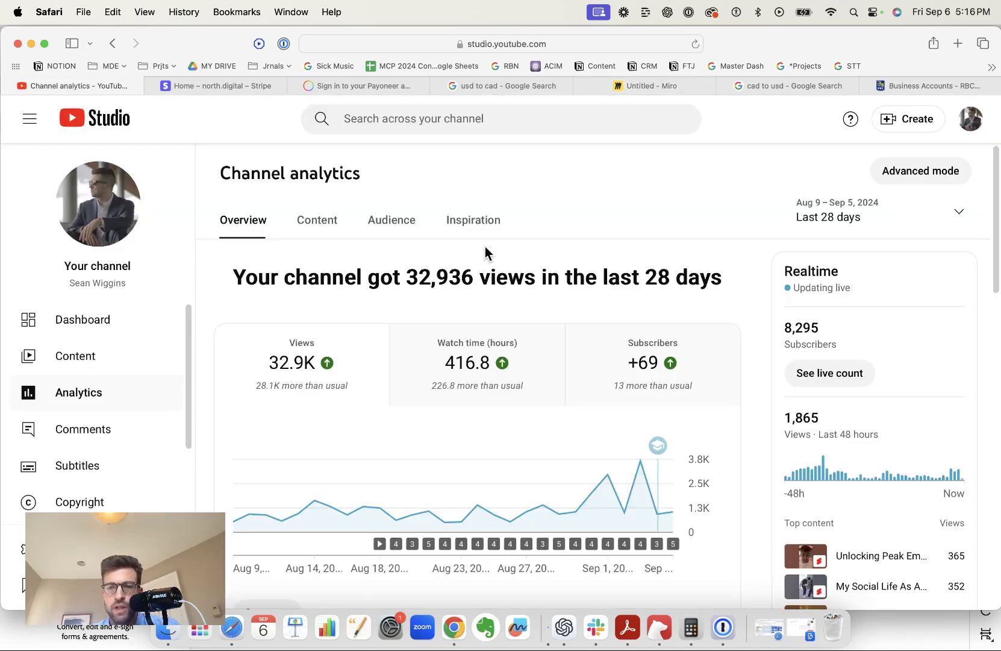
mouse_move(308, 369)
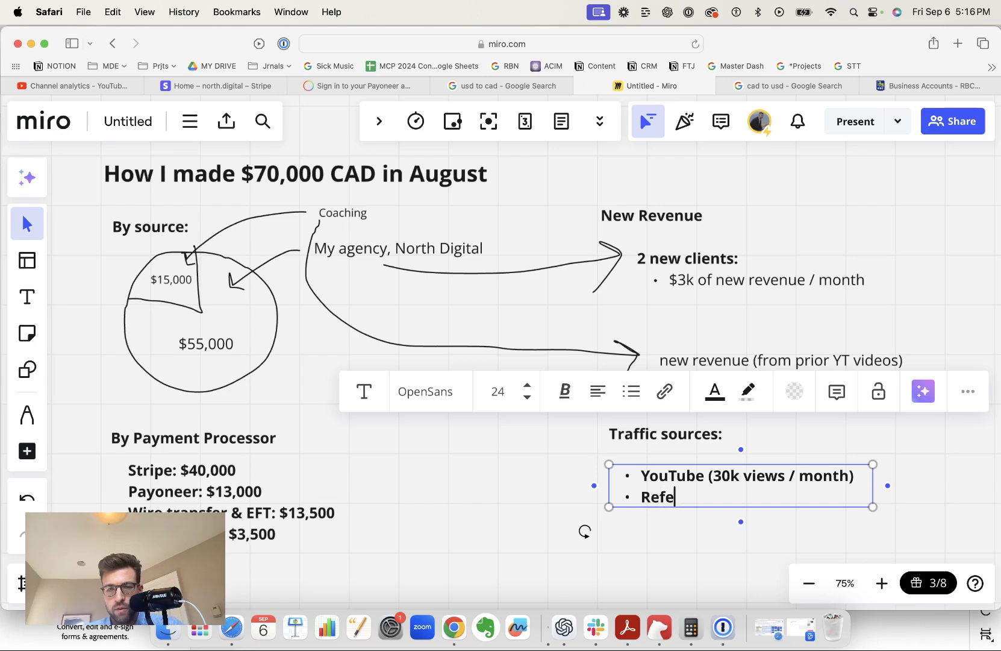
text(rral)
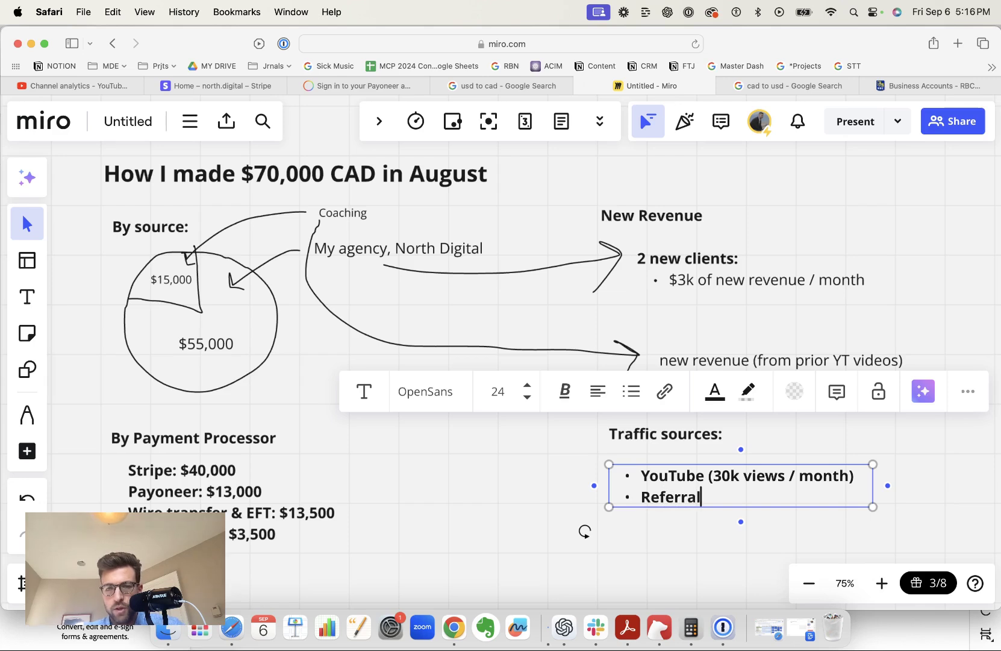
text( partners)
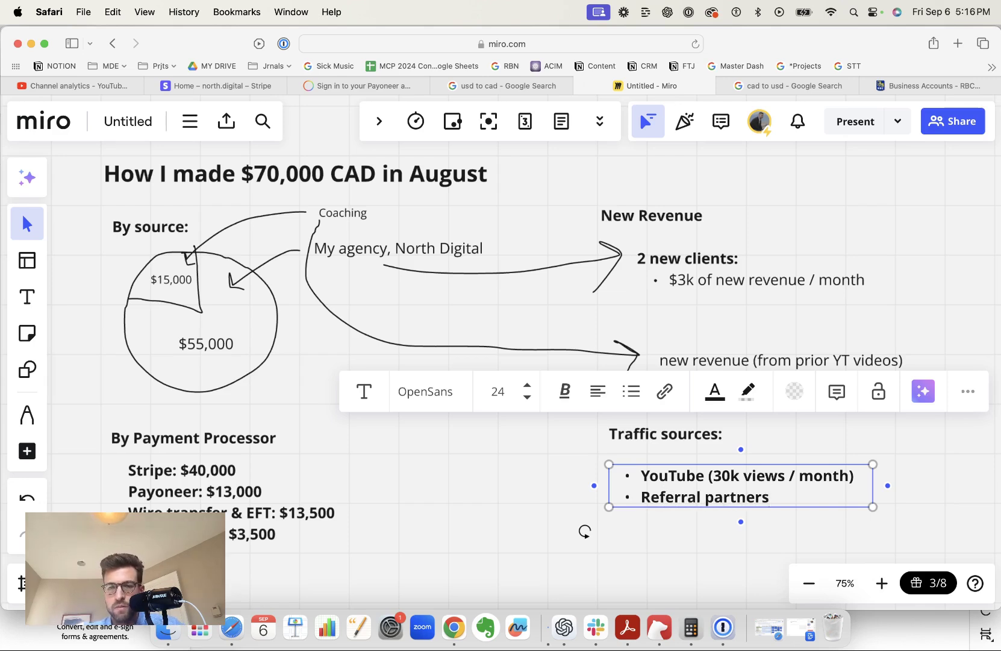
key(Return)
text(YouTube (North Digital))
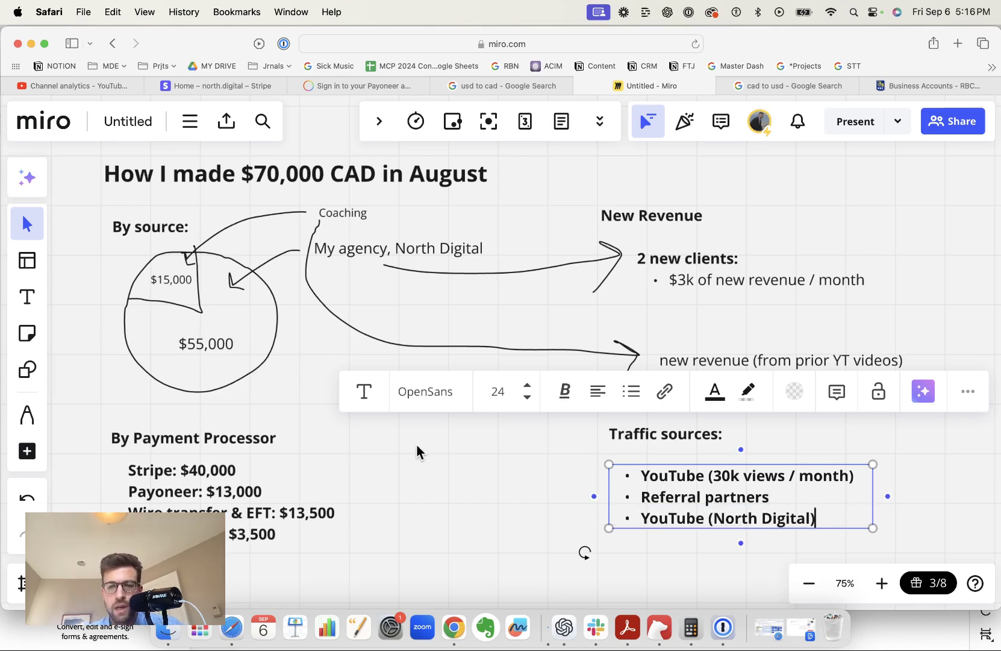
Revisit the YouTube channel analytics and return to the Miro board.
click(474, 494)
click(75, 86)
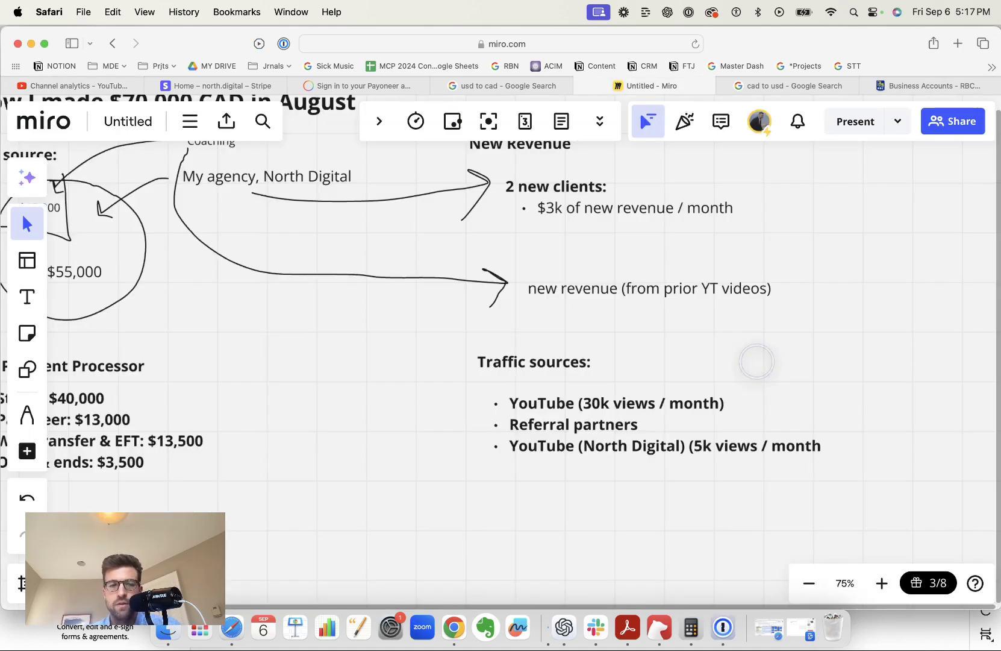
click(651, 86)
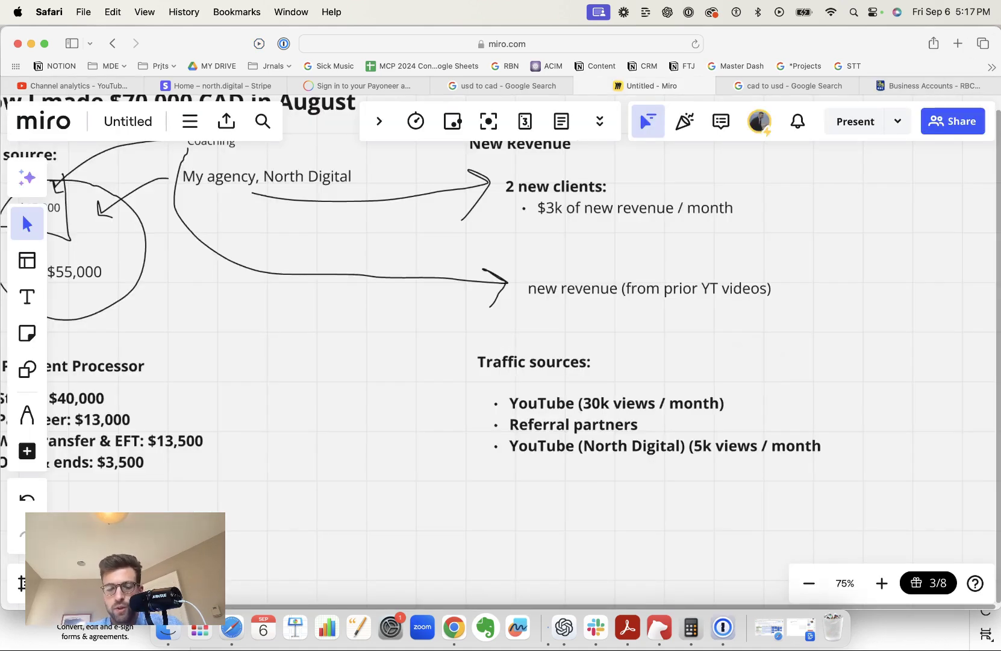
Draw arrows from "2 new clients" to "YouTube (North Digital)" and "Referral partners", and from the prior YT videos note to "YouTube (30k views / month)".
key(p)
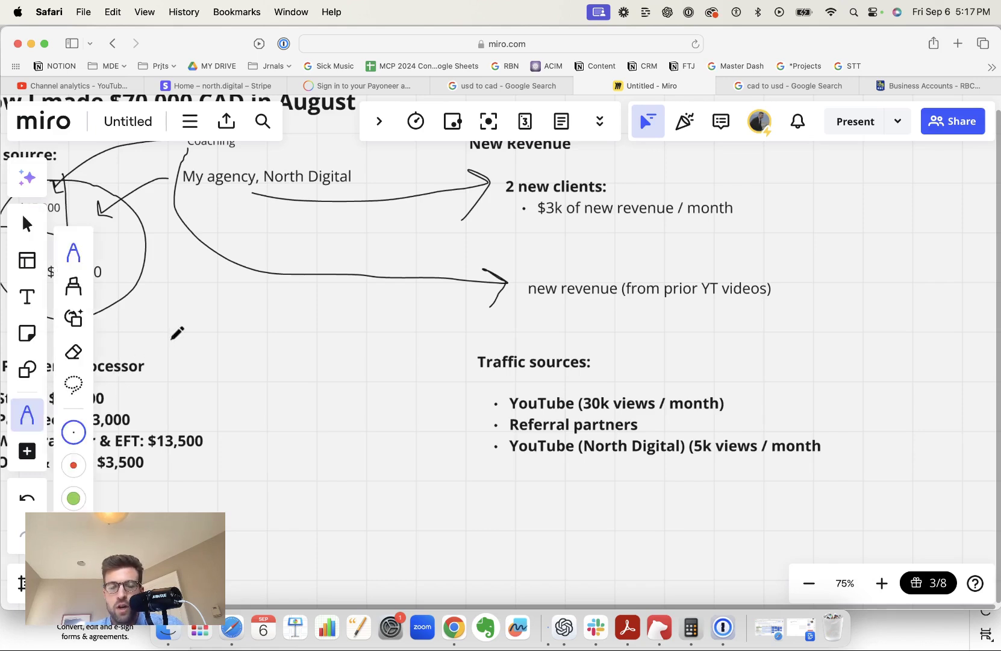
click(614, 184)
mouse_move(614, 185)
mouse_down()
mouse_move(816, 282)
mouse_move(818, 396)
mouse_move(805, 436)
mouse_move(798, 431)
mouse_up()
mouse_move(606, 186)
mouse_down()
mouse_move(834, 302)
mouse_move(766, 412)
mouse_move(663, 429)
mouse_up()
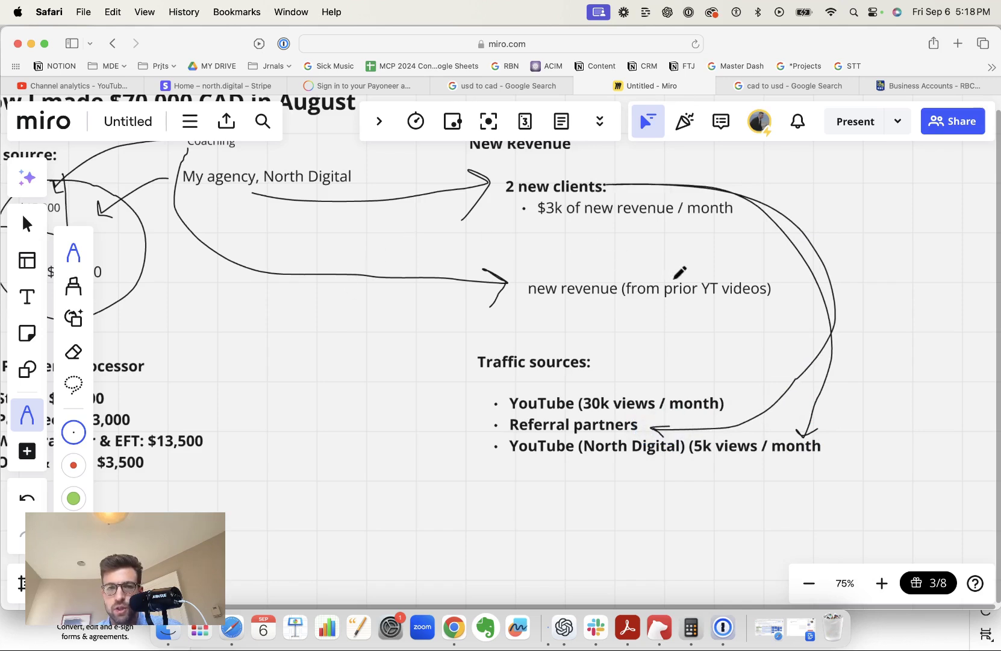
mouse_move(776, 293)
mouse_down()
mouse_move(784, 342)
mouse_move(735, 402)
mouse_move(720, 391)
mouse_up()
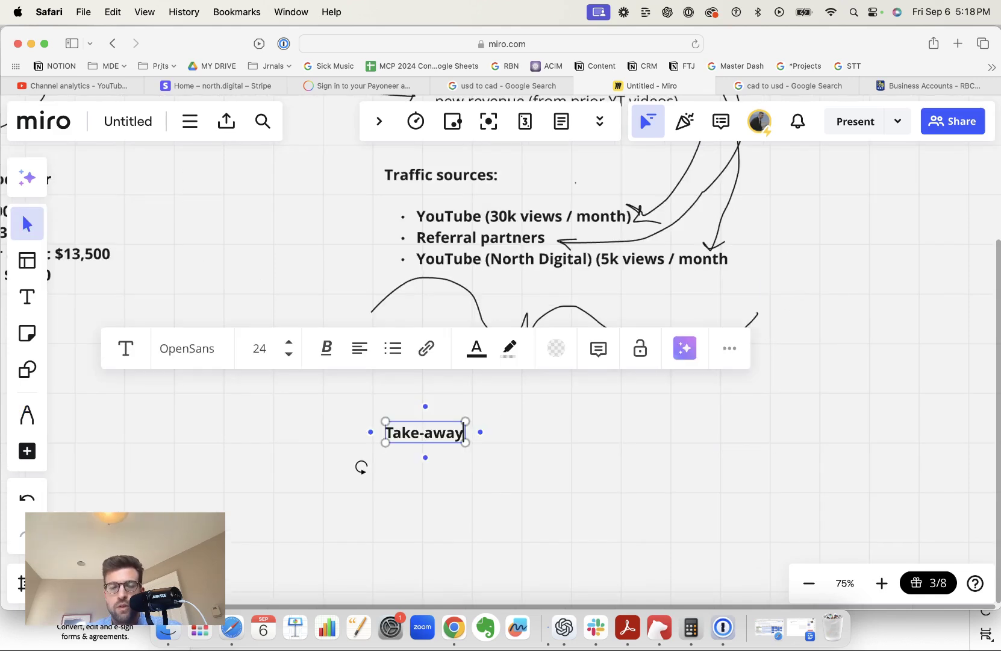
Complete the note as "Take-away here for me: is 95% of revenue, in August, came from work I have done over the past several years.".
text(here for me: is 95% o)
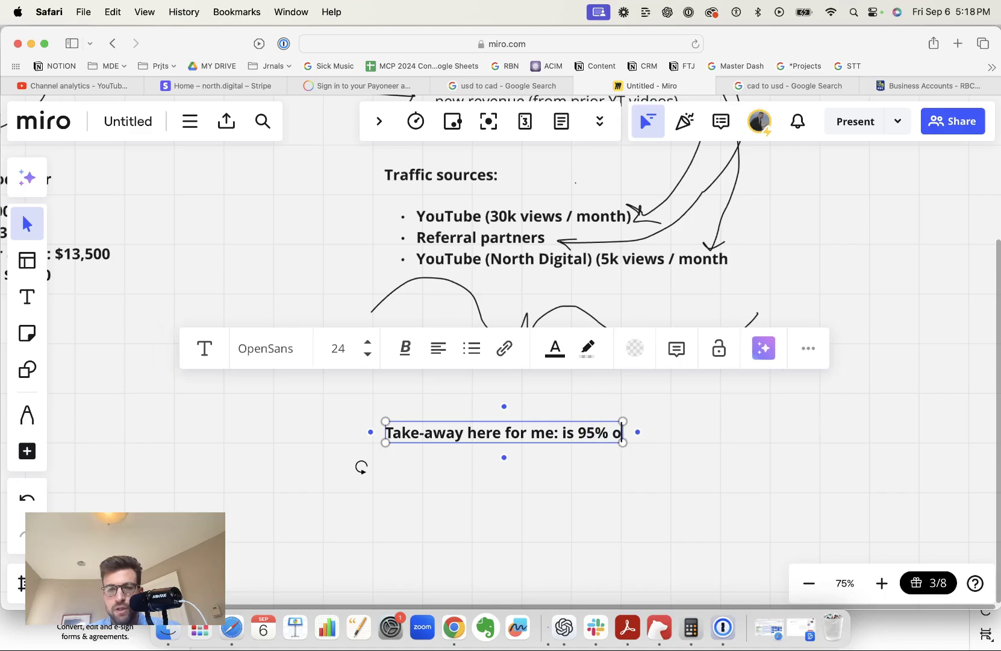
text(f revenue, in Augu)
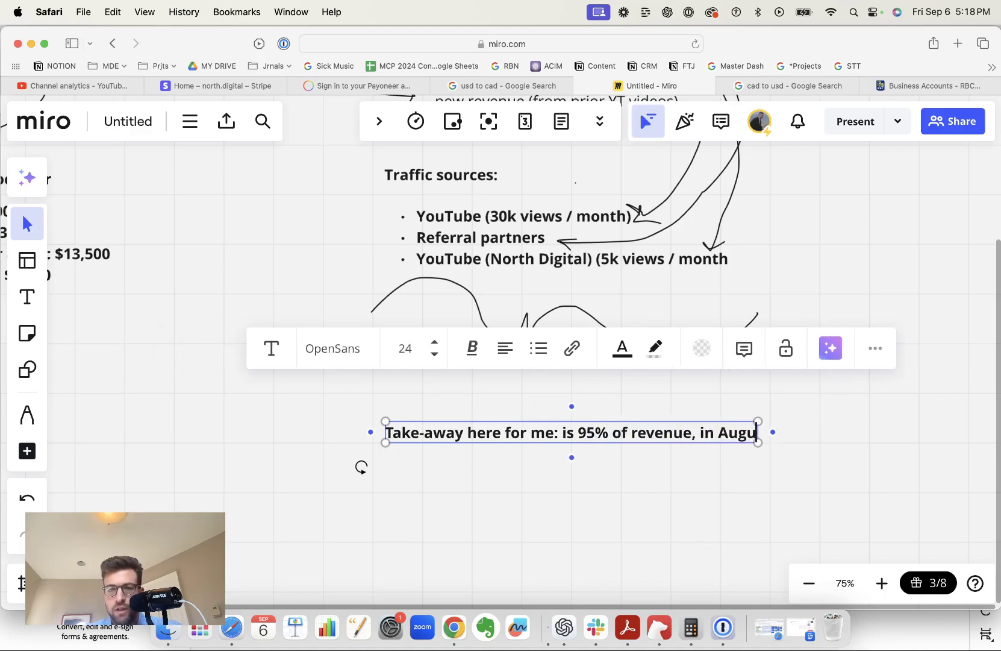
text(st, came from work I have)
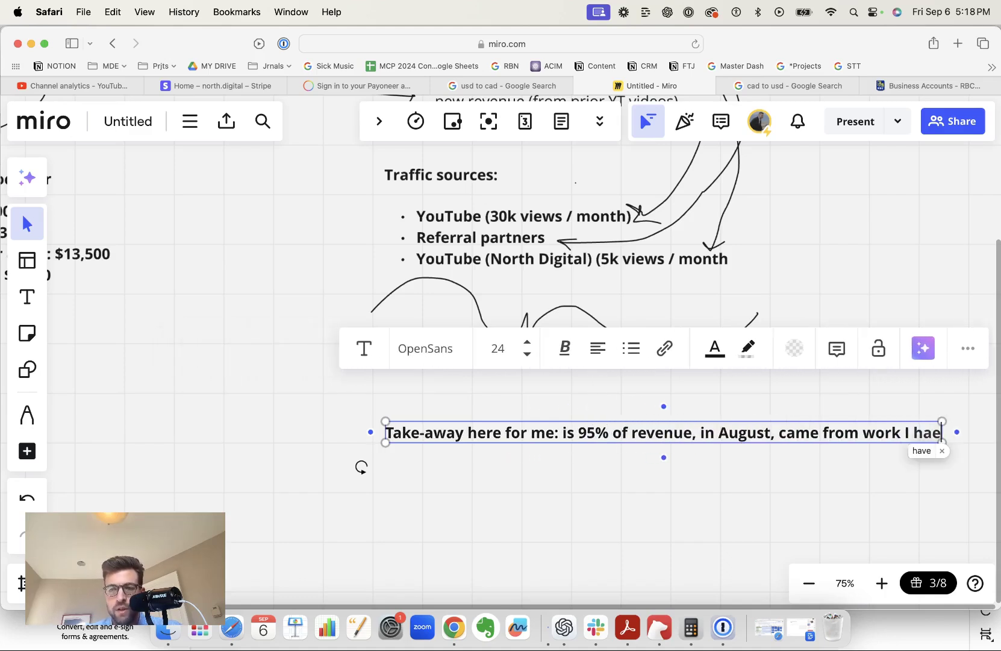
text( done over the past seve)
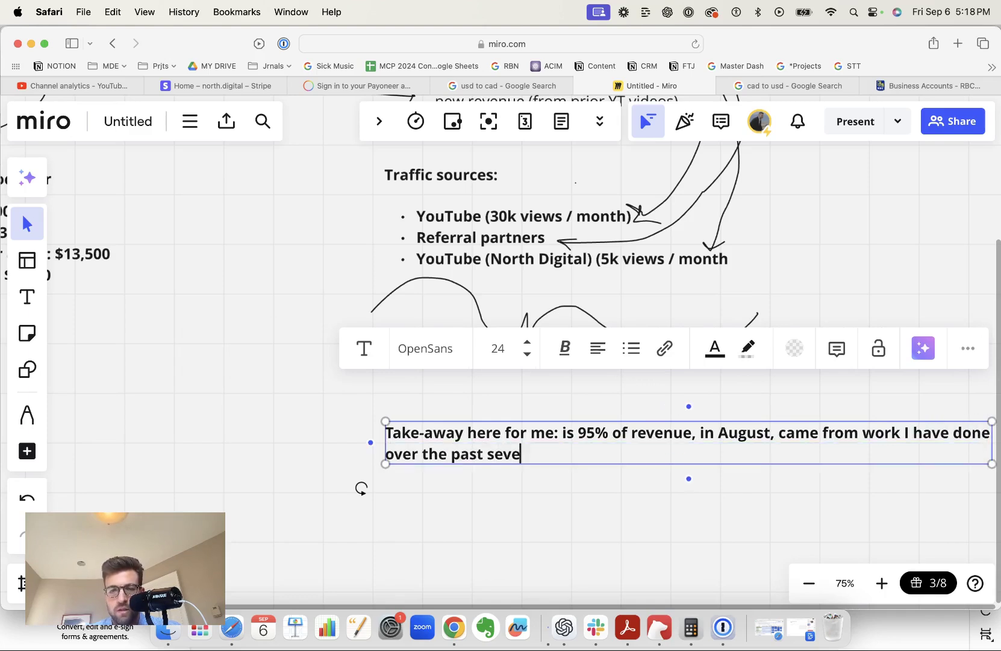
text(ral years.)
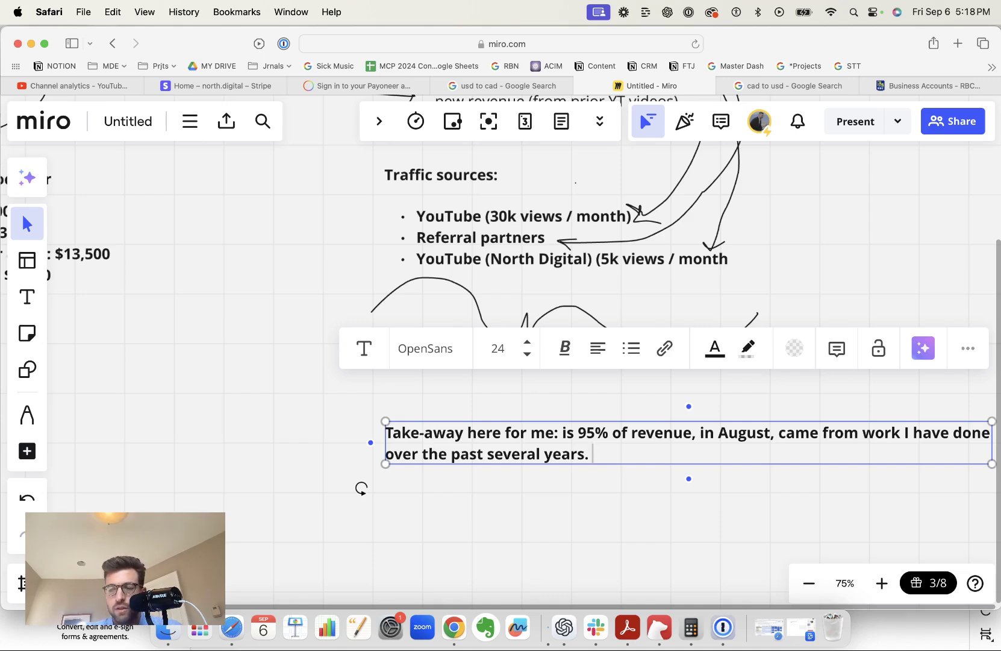
key(Escape)
Draw L-shaped graph axes below the take-away note, labelling the horizontal axis "time" and the vertical axis "revenue".
scroll(361, 488, down, 5)
scroll(361, 488, right, 2)
key(p)
mouse_move(401, 259)
mouse_down()
mouse_move(403, 431)
mouse_move(796, 447)
mouse_up()
key(t)
click(853, 450)
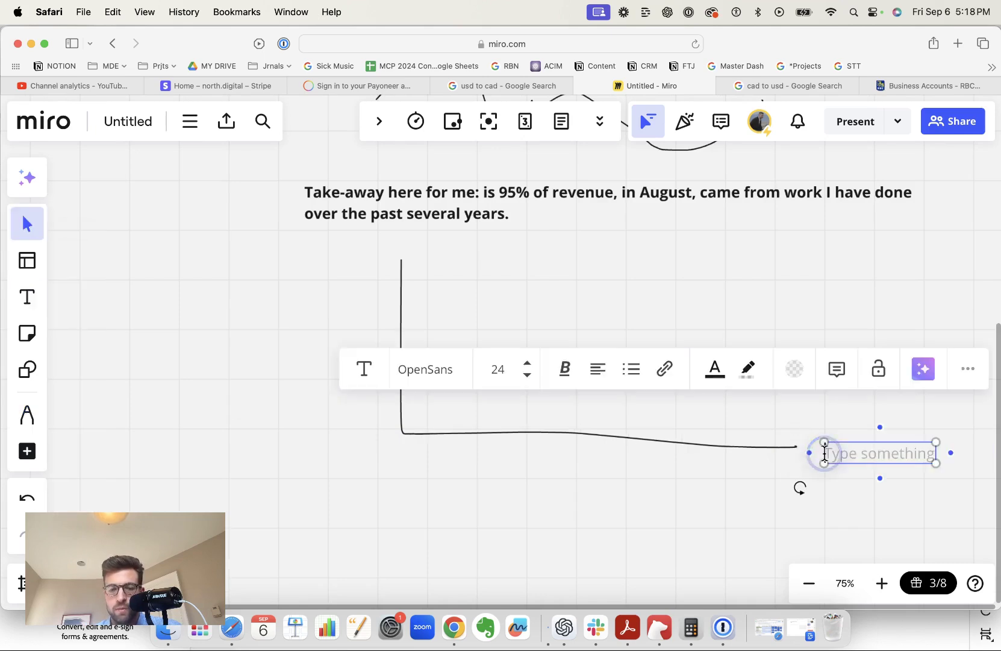
text(timet)
click(413, 244)
text(revenue)
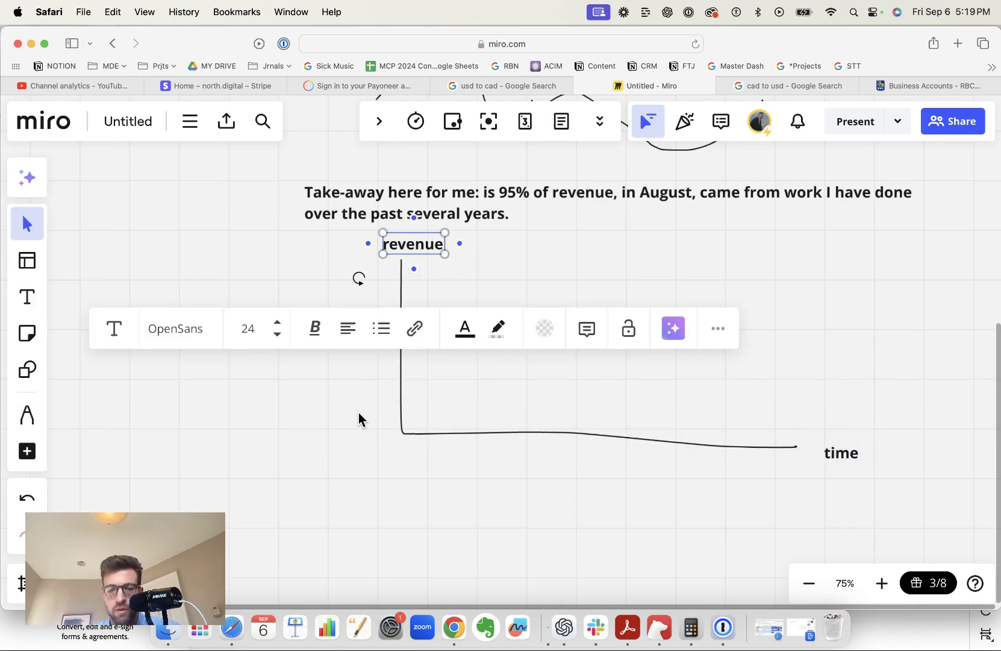
key(Escape)
Draw a rising revenue curve from the graph's origin up towards the end of the time axis.
key(p)
mouse_move(404, 426)
mouse_down()
mouse_move(538, 353)
mouse_move(694, 311)
mouse_move(751, 238)
mouse_up()
drag(755, 242, 756, 240)
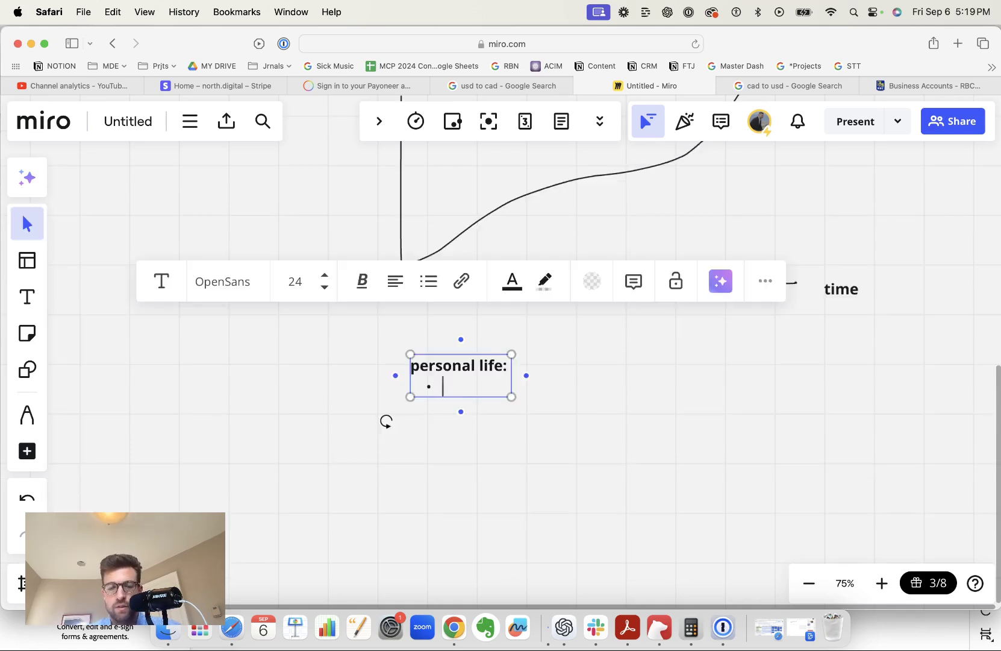
Under "personal life:", add bullets "3 countries (Colombia, USA, Canada)", "Lived in 5 different apartments/houses" and "Huge travel / adventure".
text(3 countries)
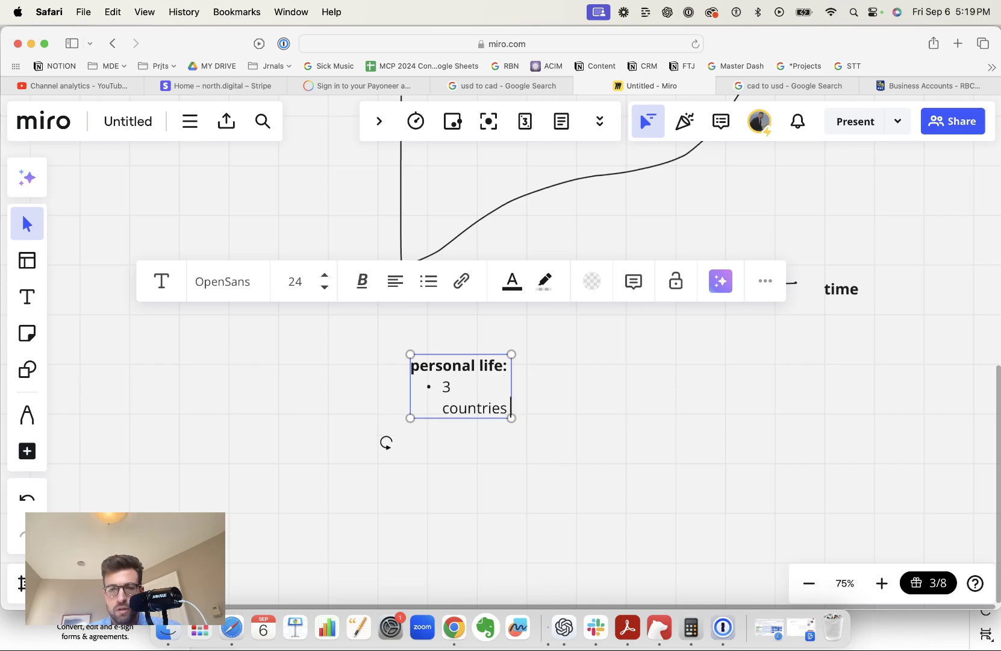
text( (Colombia, USA, Canada)
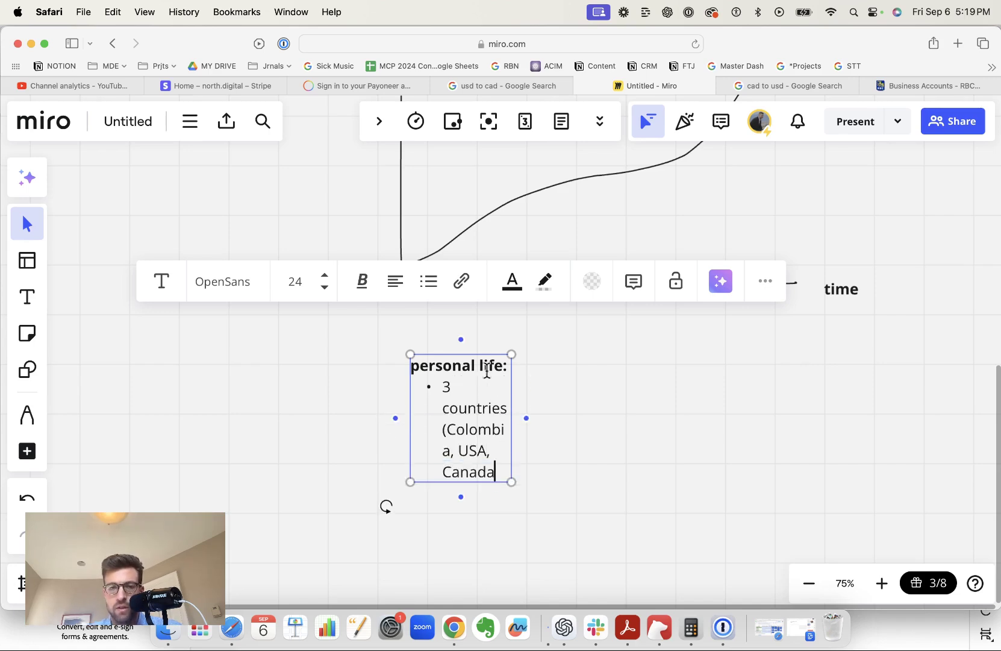
text())
key(Return)
text(Lived in 5 different )
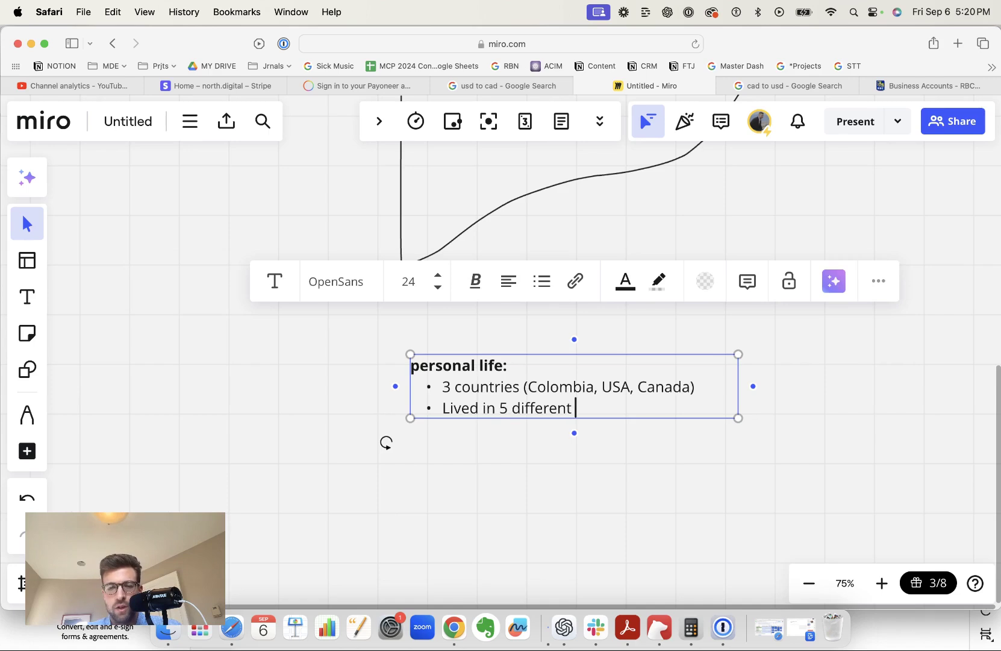
text(apartments)
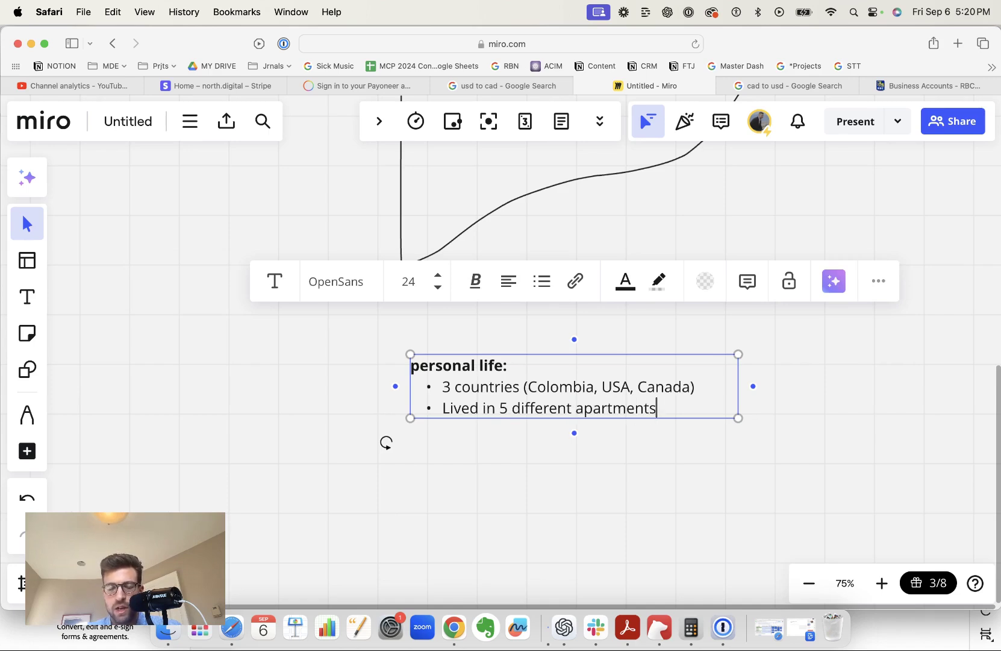
text(/houses)
key(Return)
text(Huge travel / adventure)
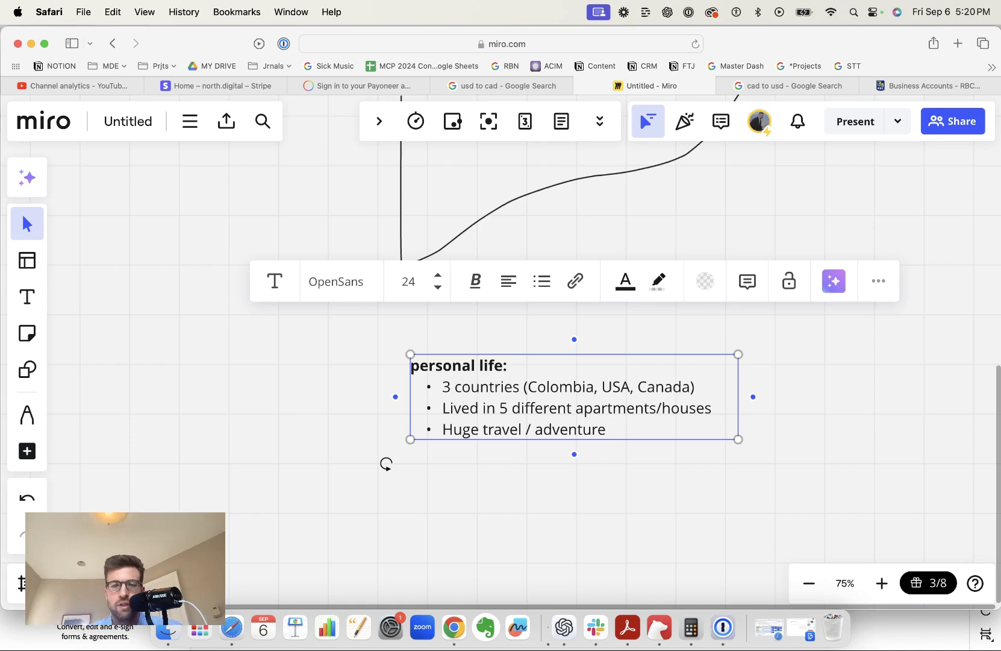
click(507, 458)
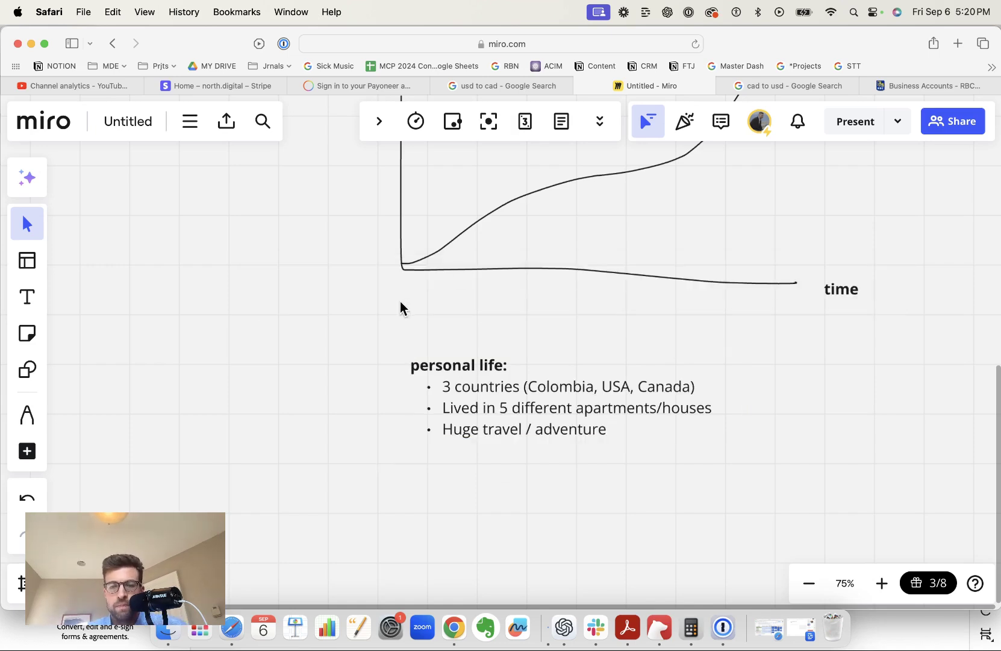
Review the board from the personal life notes back up to the title and the "By source" pie chart.
scroll(399, 306, down, 3)
drag(290, 288, 467, 375)
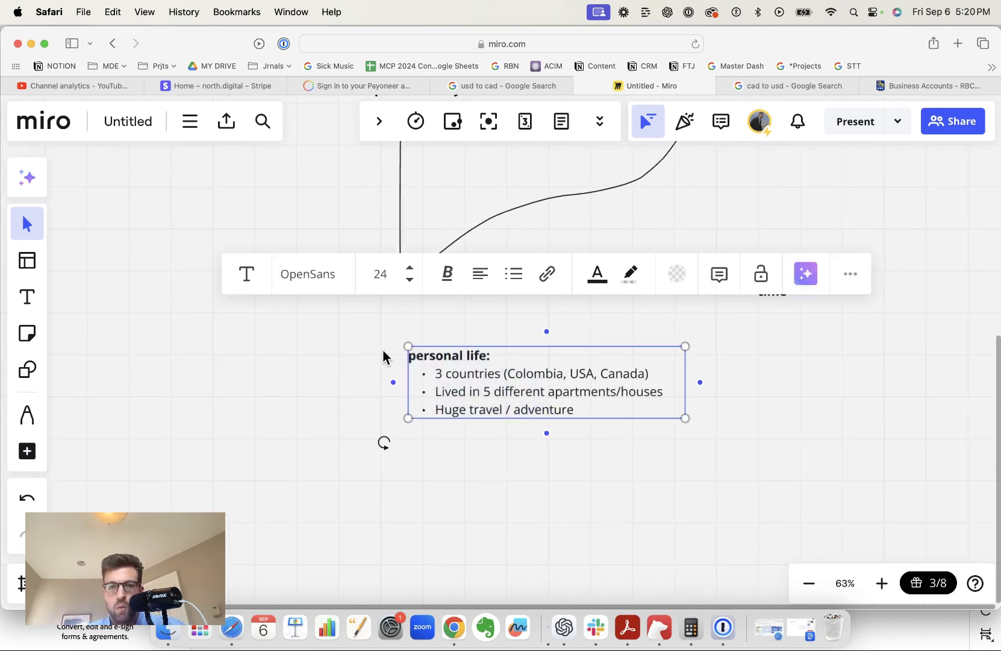
click(342, 347)
drag(215, 318, 505, 427)
scroll(504, 427, down, 2)
scroll(416, 371, up, 5)
scroll(415, 371, down, 2)
scroll(415, 370, up, 6)
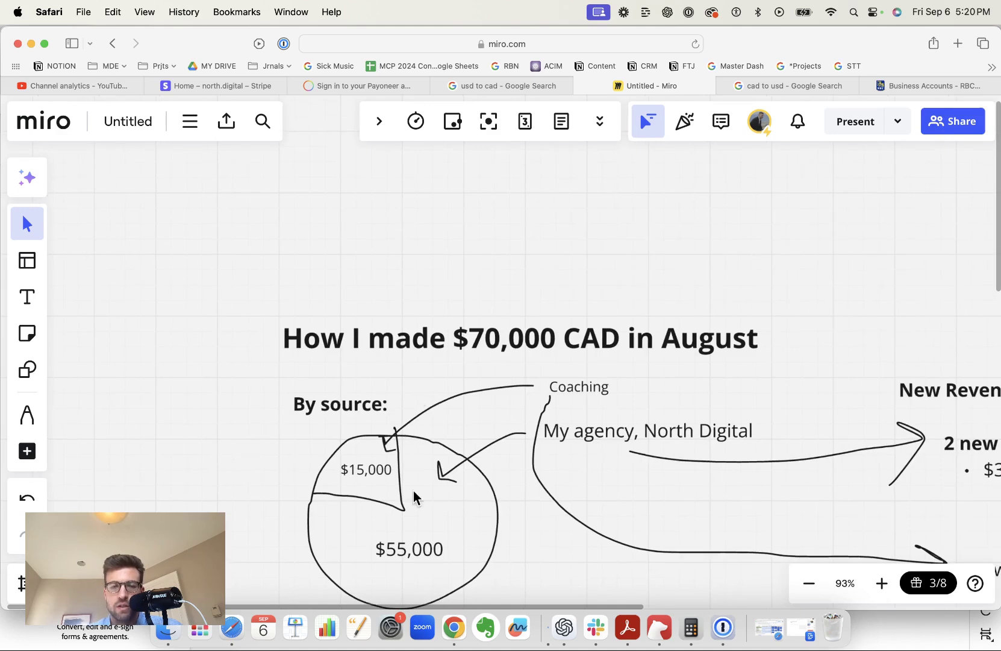
key(h)
drag(518, 533, 518, 474)
key(v)
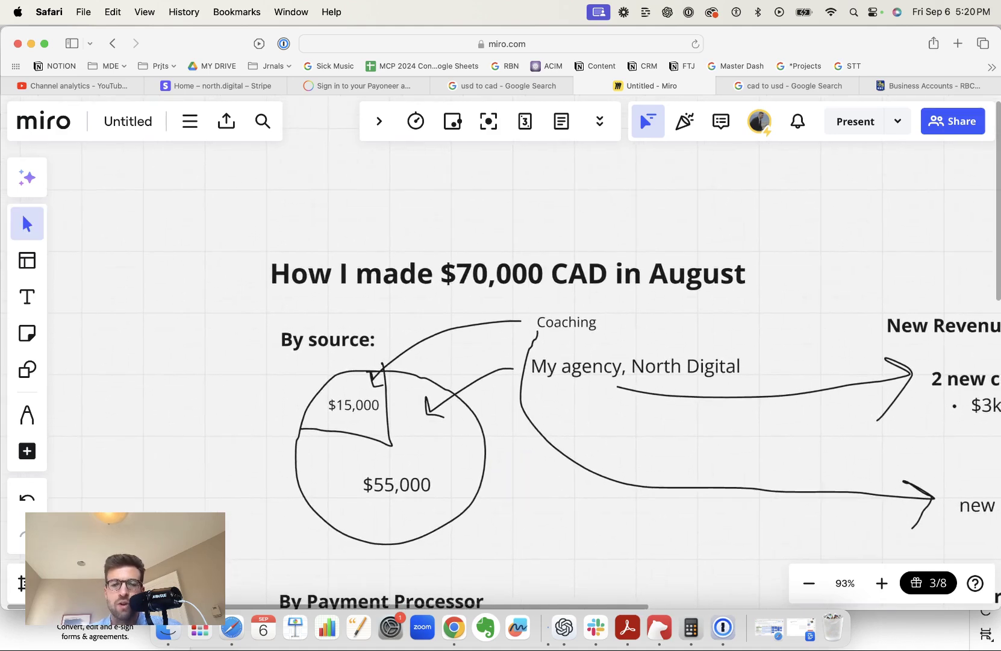